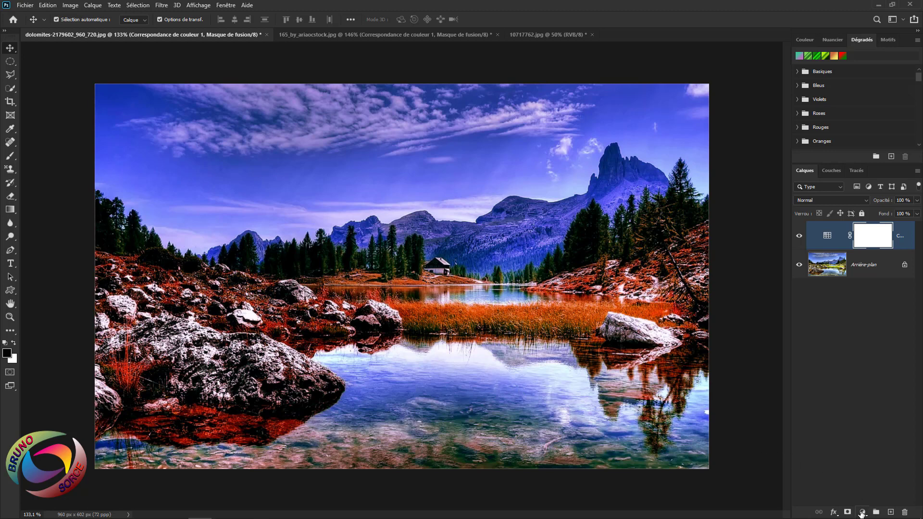
Step: Browse the available 3D LUT files in a new Color Lookup adjustment layer, and undo that layer
click(861, 513)
click(834, 462)
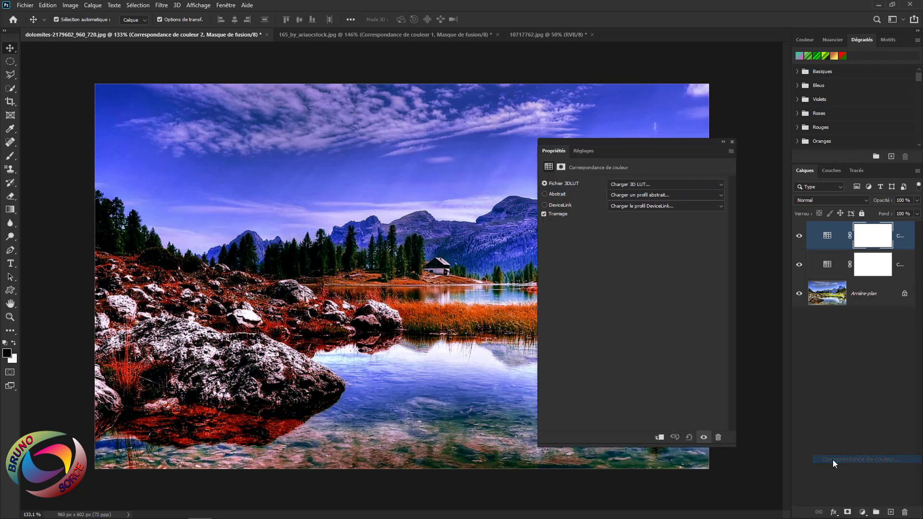
click(630, 184)
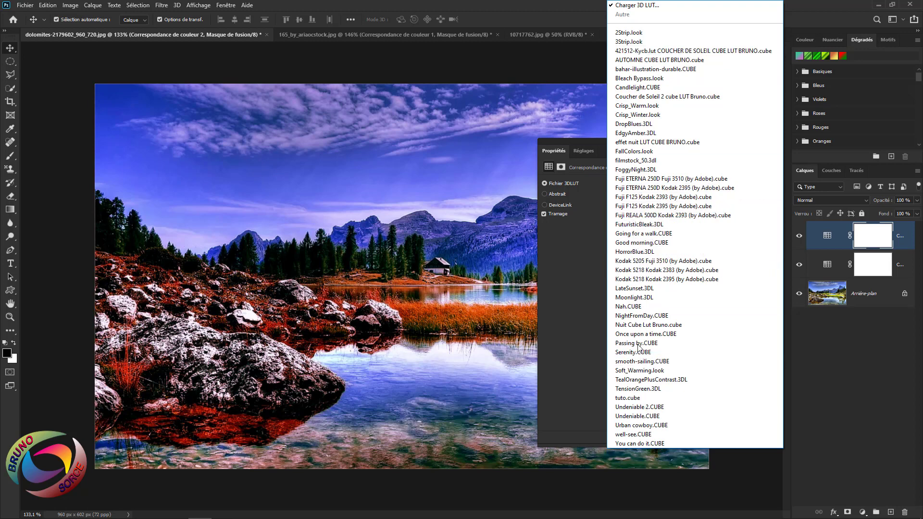
click(580, 268)
key(ctrl+z)
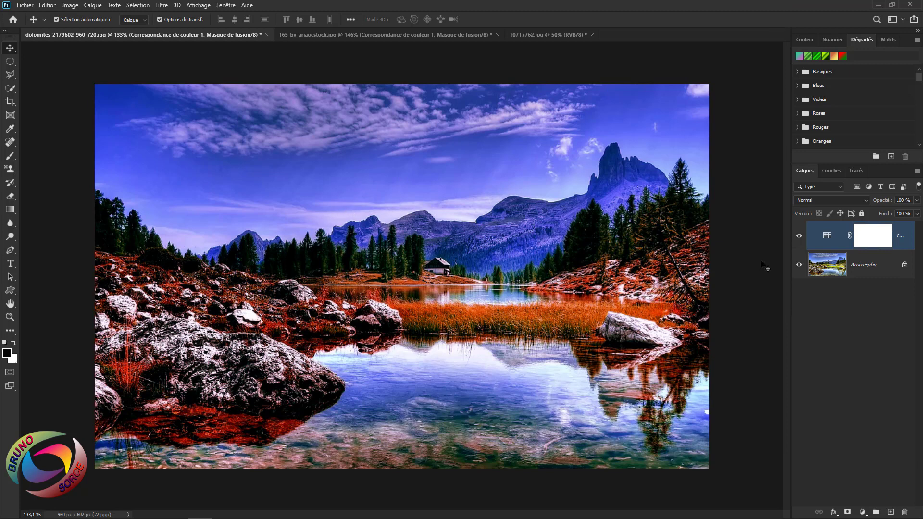
Step: Compare the dolomites and 165_by_ariaocstock images with and without their Color Lookup adjustment layers
click(798, 237)
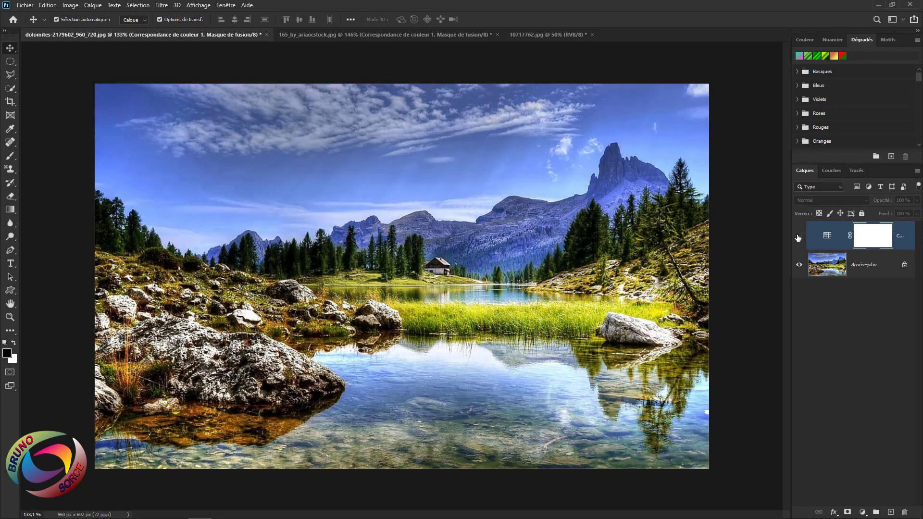
click(799, 237)
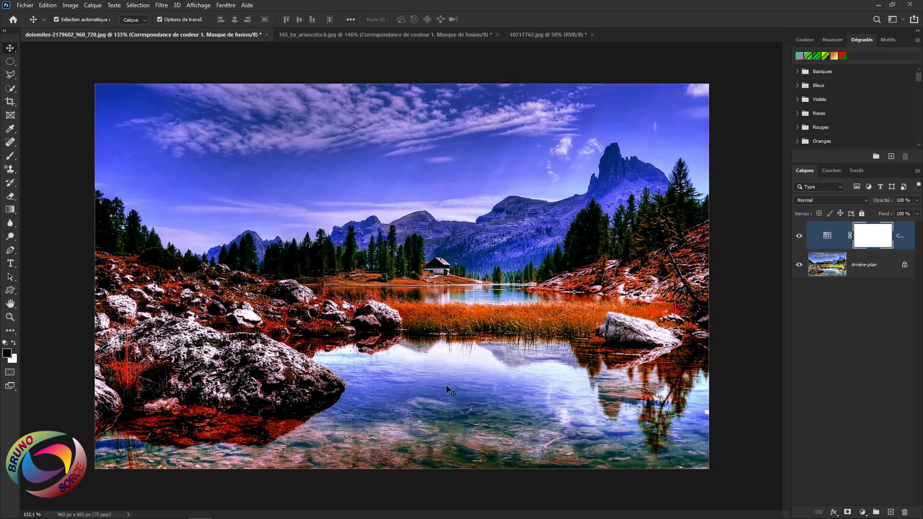
click(328, 36)
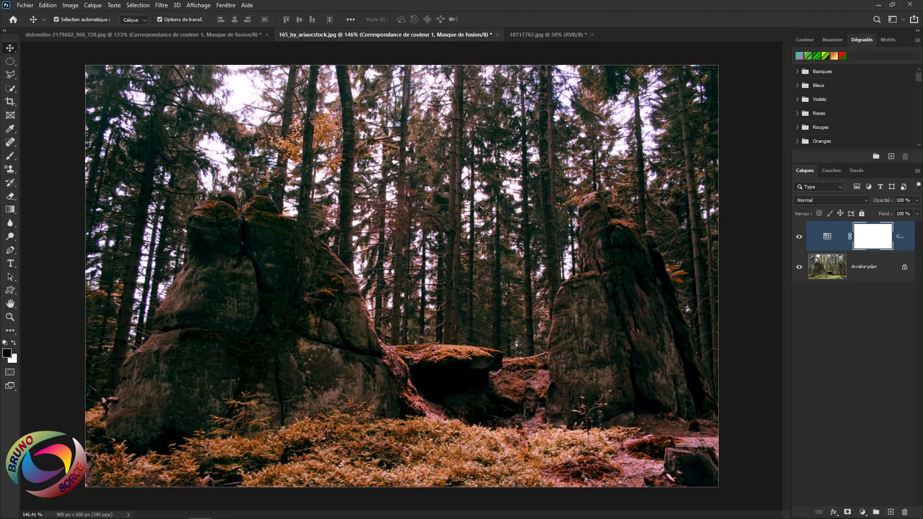
click(203, 33)
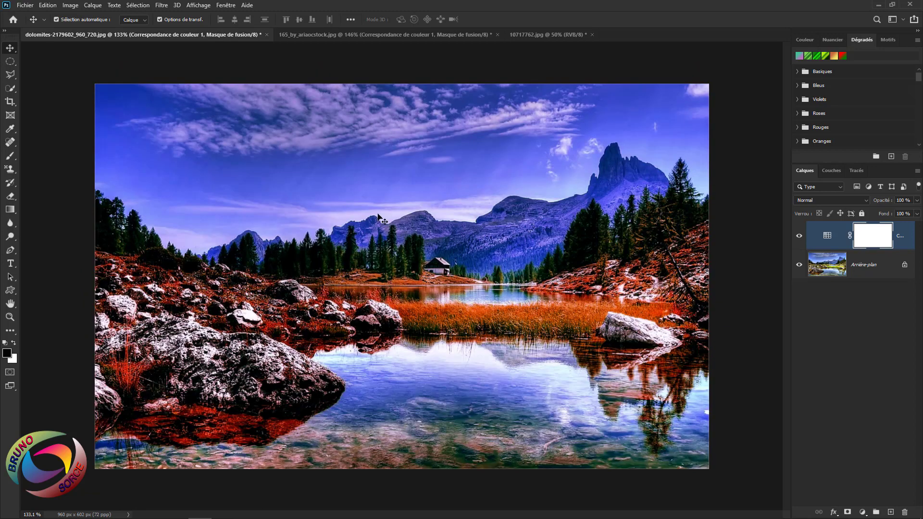
click(397, 34)
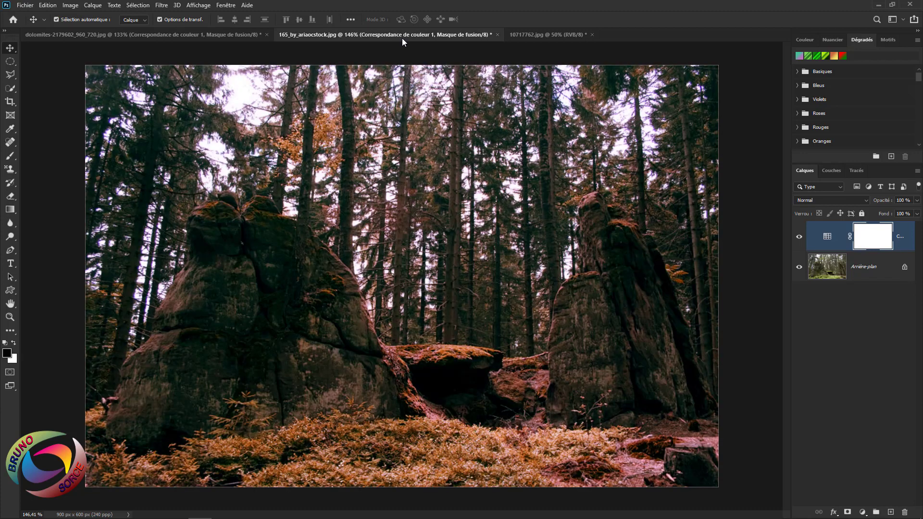
click(800, 238)
click(799, 238)
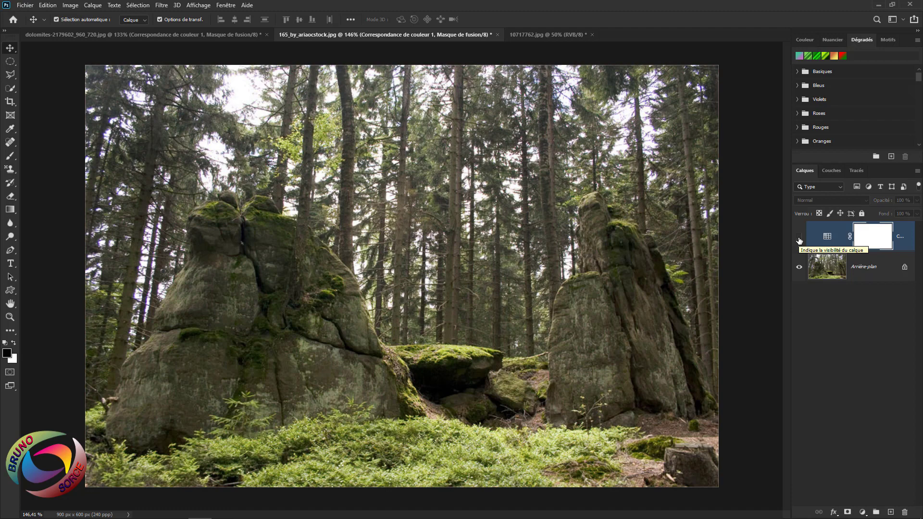
click(799, 237)
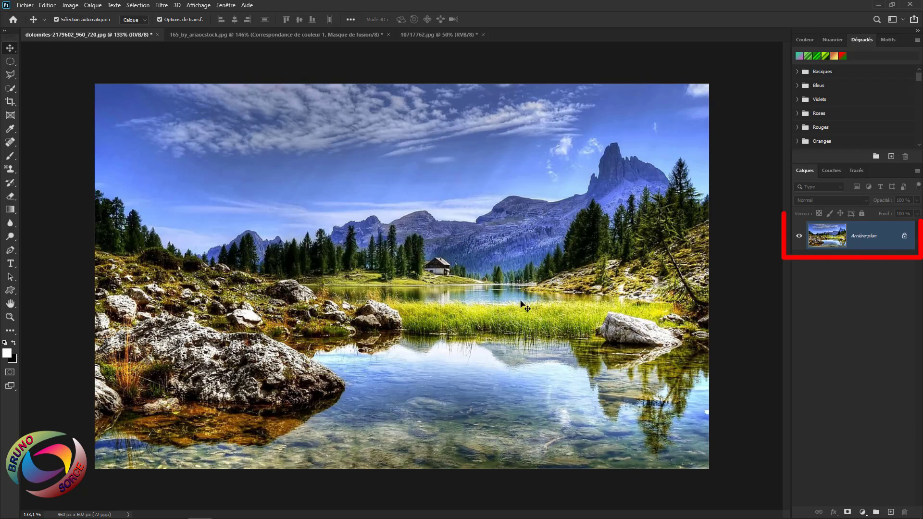
Step: Unlock the dolomites image's background layer and convert it back into a background
click(905, 239)
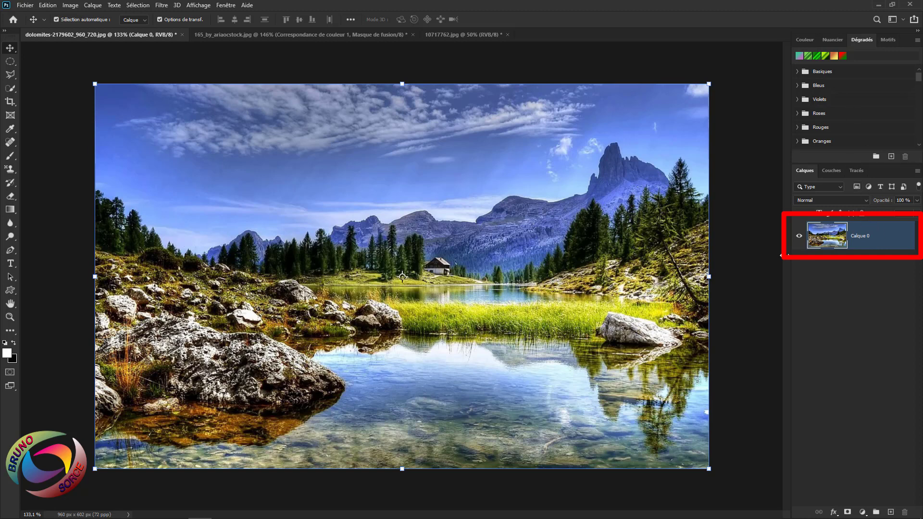
click(92, 6)
mouse_move(93, 17)
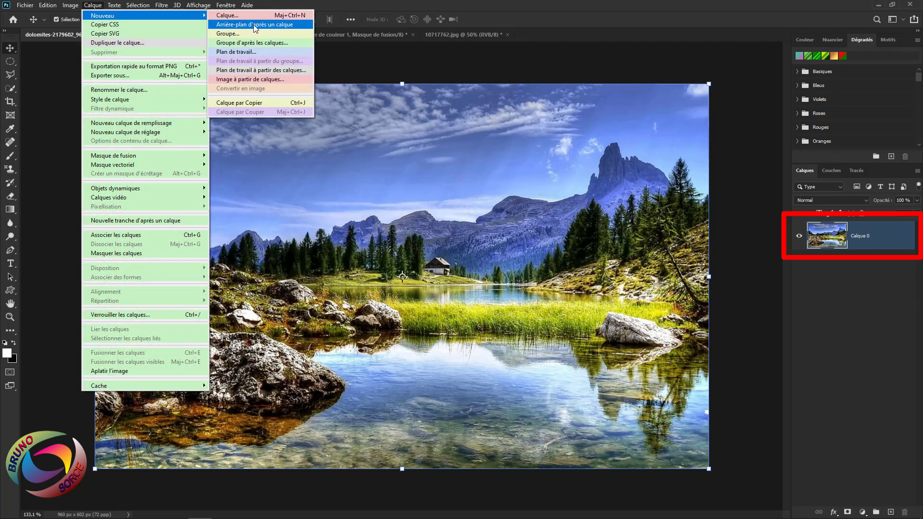
click(255, 25)
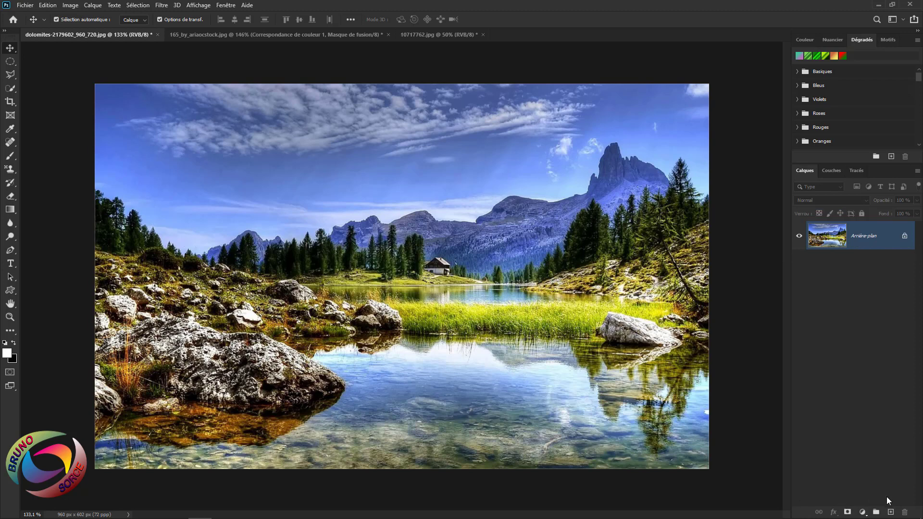
Step: Add a Hue/Saturation adjustment layer, sample the yellow-green grass, and set the Yellows' hue to -34 and saturation to about +11
click(863, 512)
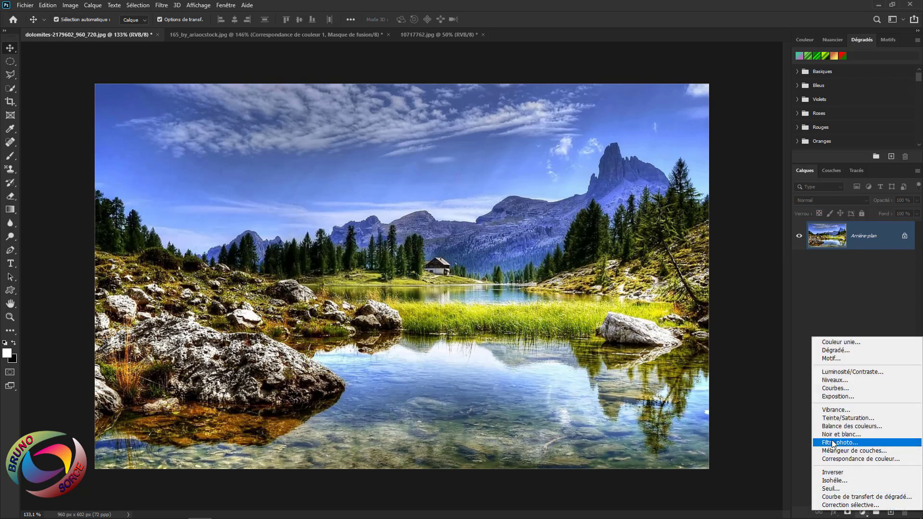
click(832, 418)
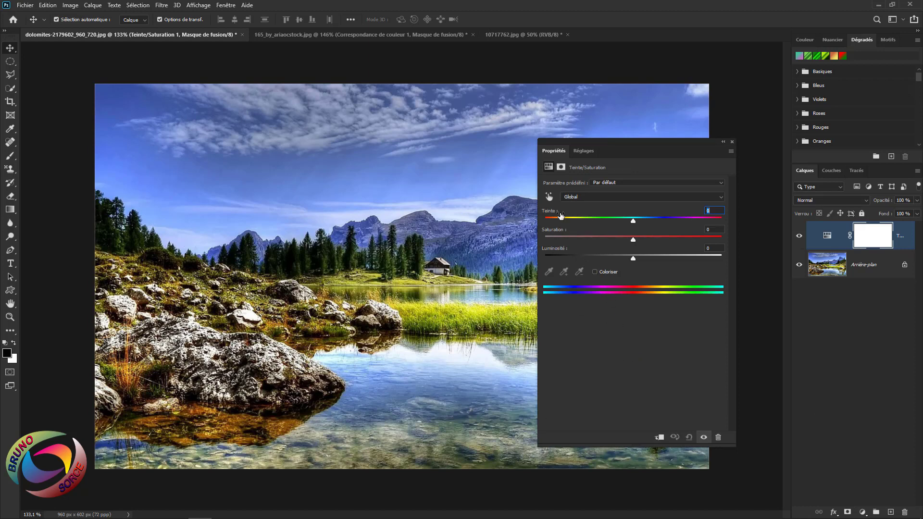
click(548, 197)
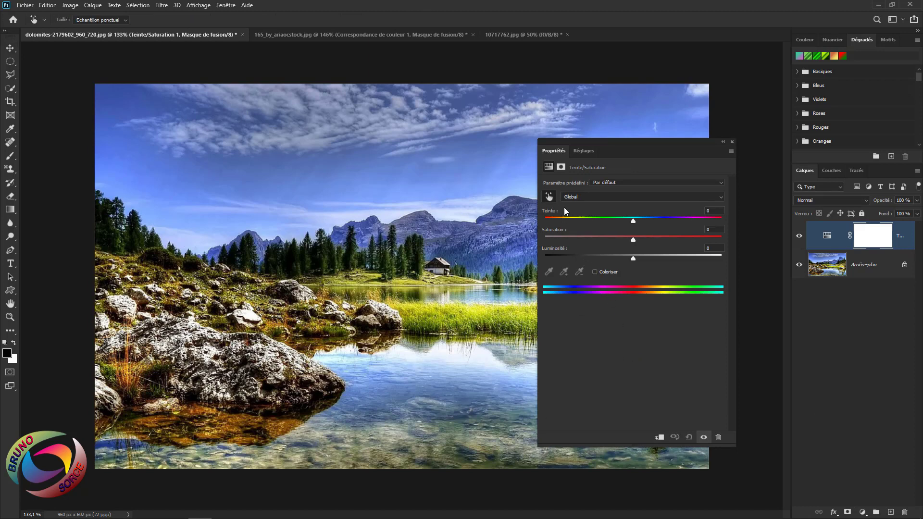
click(438, 310)
mouse_move(633, 220)
mouse_down()
mouse_move(603, 221)
mouse_move(635, 239)
mouse_up()
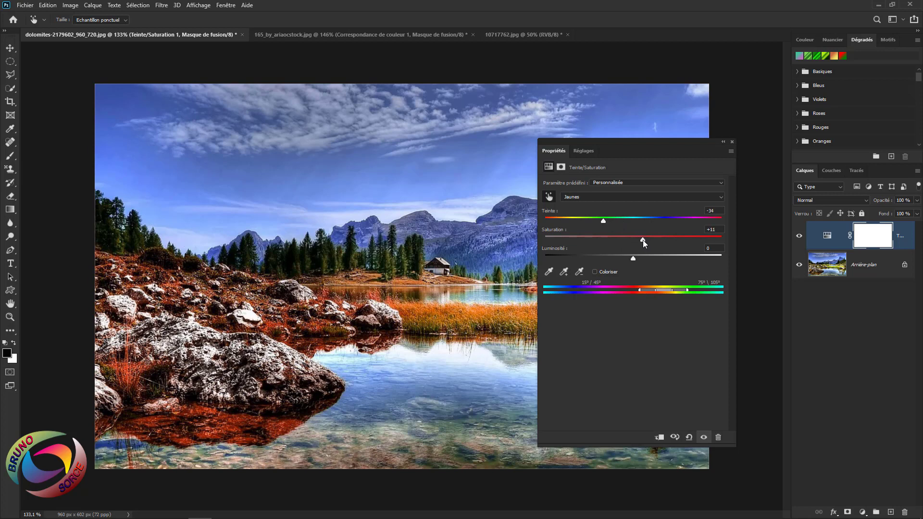
click(732, 142)
Step: Add a Curves adjustment layer and darken the RGB midtones with a point at input 139, output 122
click(864, 513)
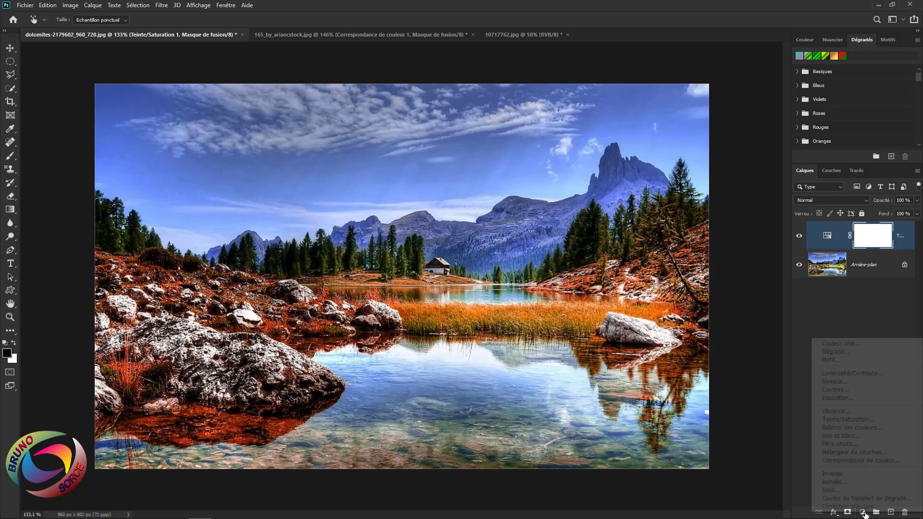
click(831, 390)
drag(653, 286, 650, 271)
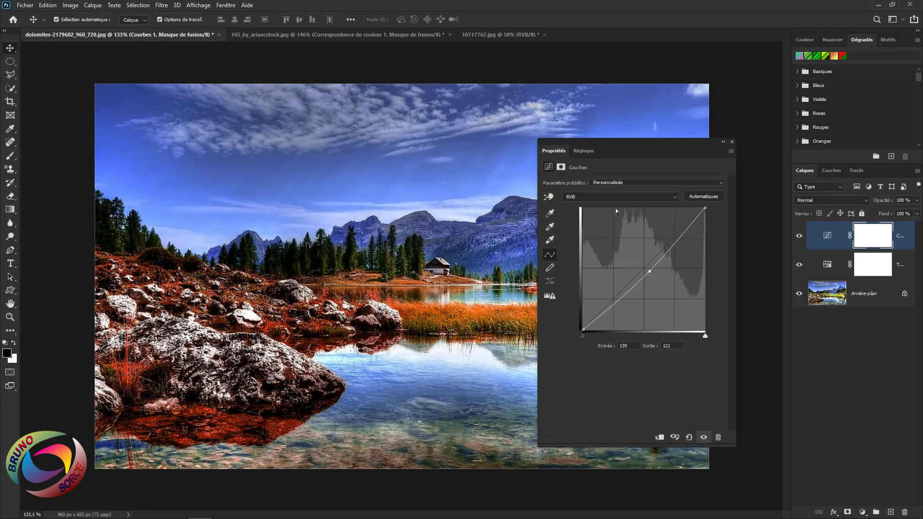
Step: In the Red channel of the Curves adjustment, move the black point to input 30 and raise the curve's midtones
click(592, 194)
click(573, 213)
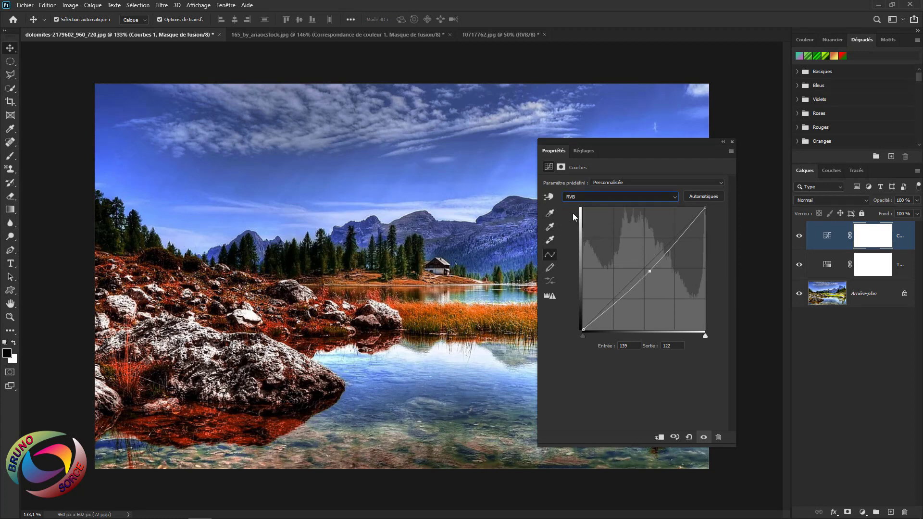
drag(583, 330, 598, 333)
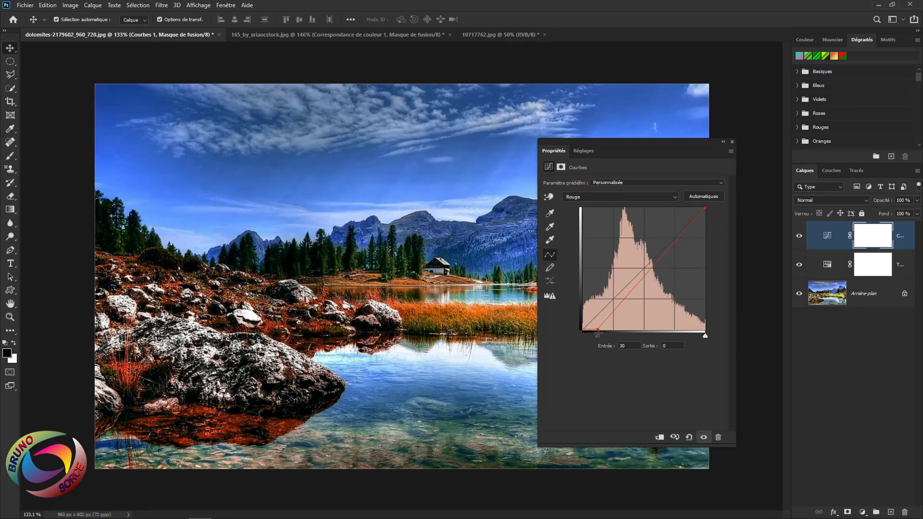
drag(653, 268, 653, 257)
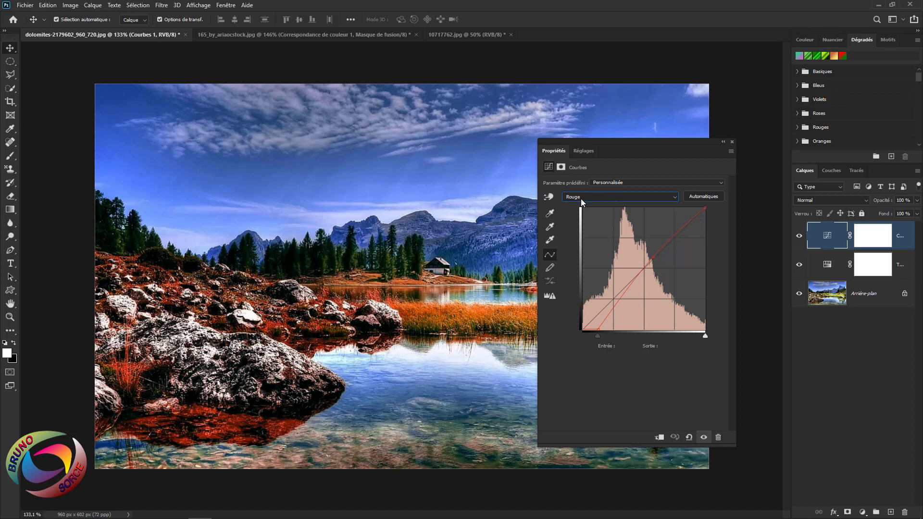
click(581, 199)
click(598, 163)
click(732, 141)
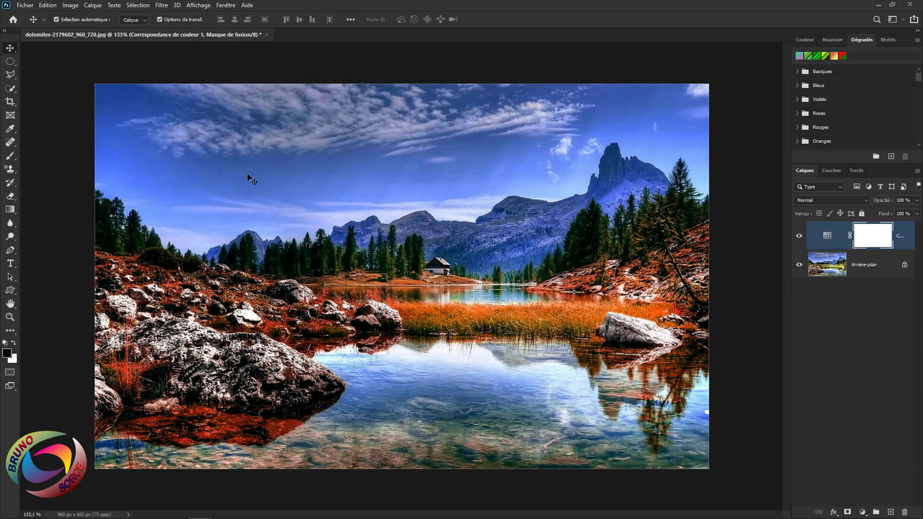
Step: Start a Color Lookup Tables export of the dolomites image and keep its quality at Moyenne with 32 grid points
click(25, 5)
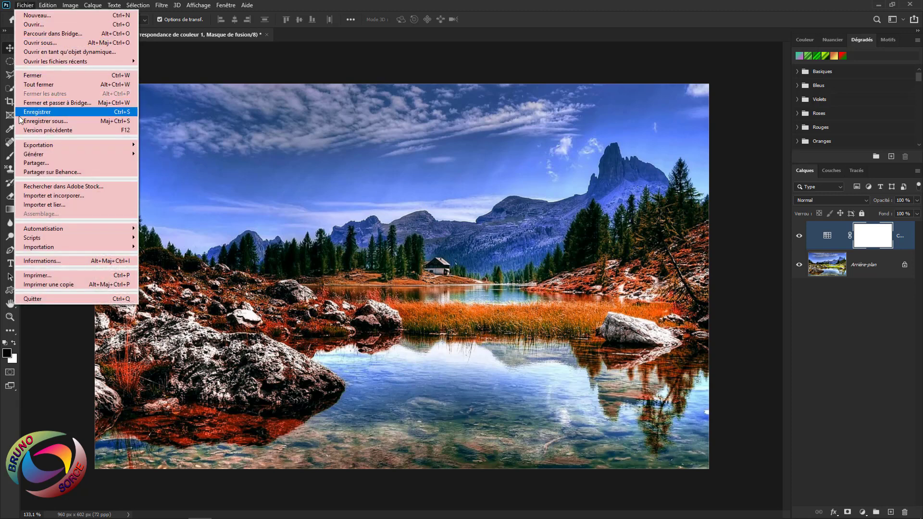
mouse_move(28, 150)
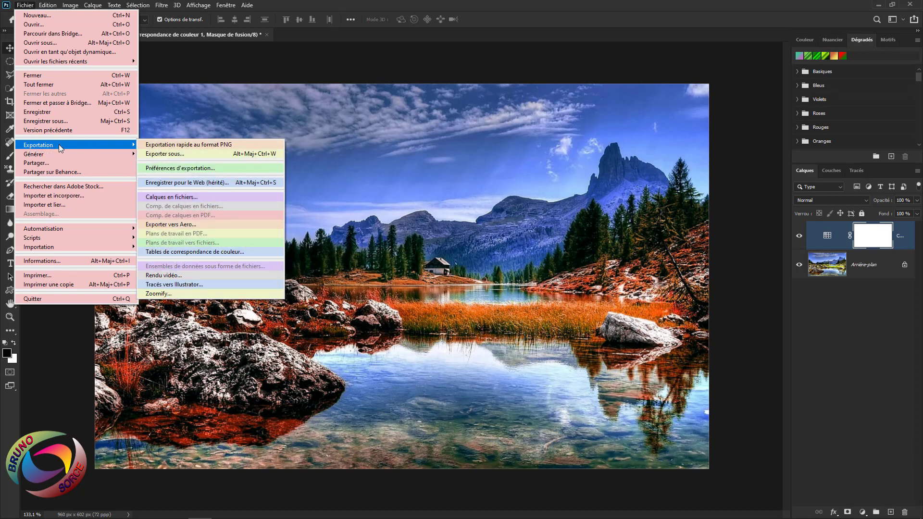
click(183, 252)
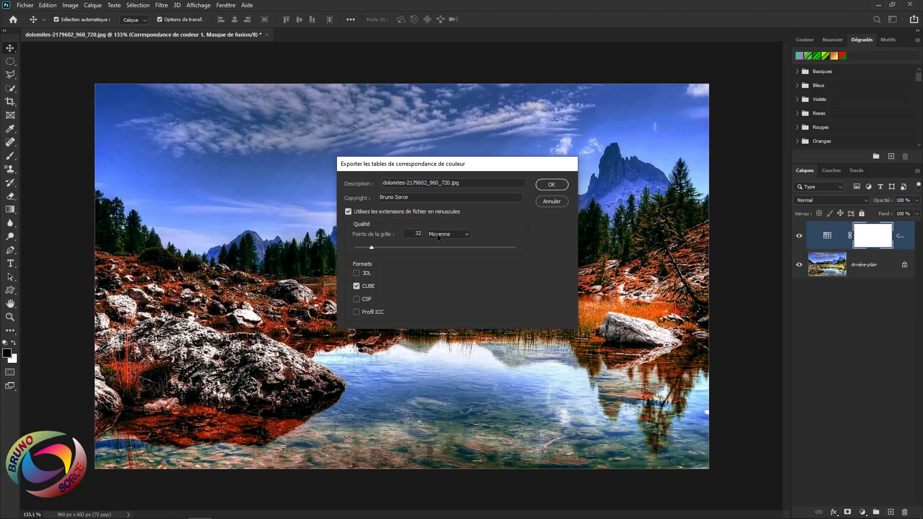
click(464, 237)
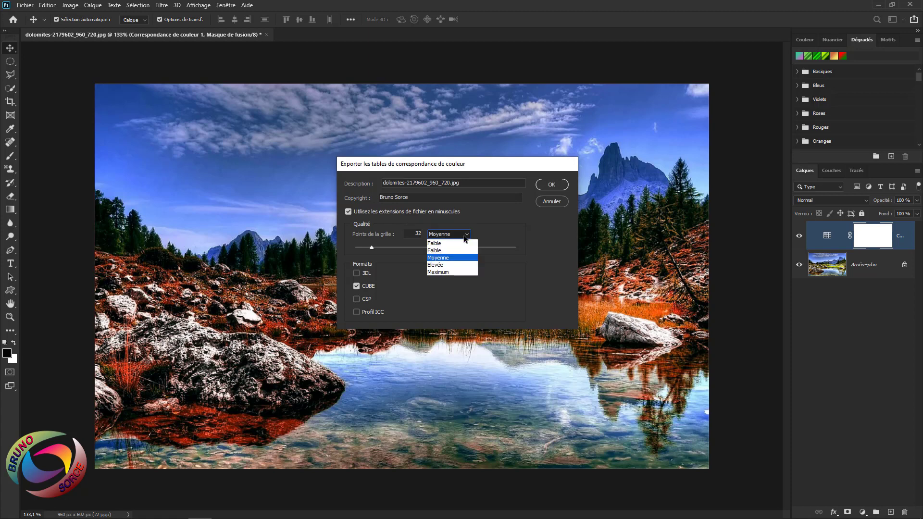
click(446, 258)
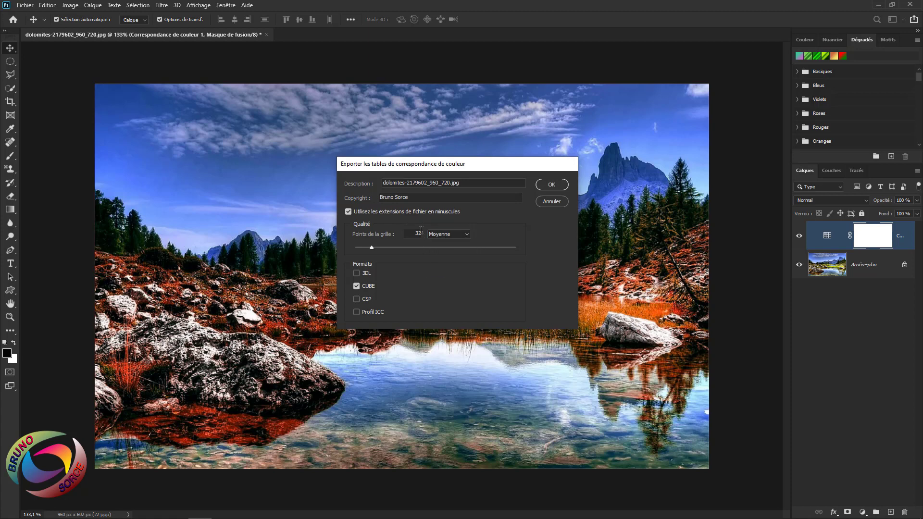
Step: Try the 3DL, CSP and ICC profile formats, leave only CUBE selected, and confirm the export options
click(357, 274)
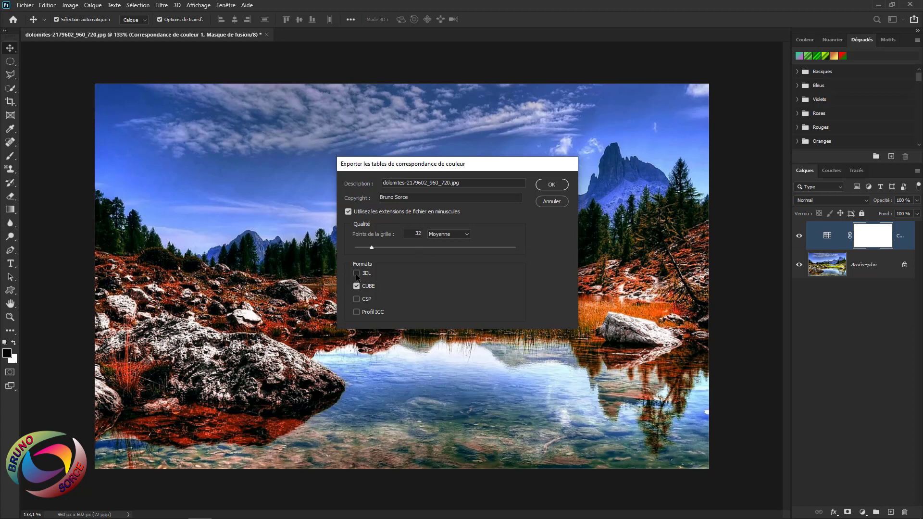
click(357, 300)
click(356, 311)
click(356, 312)
click(357, 300)
click(552, 186)
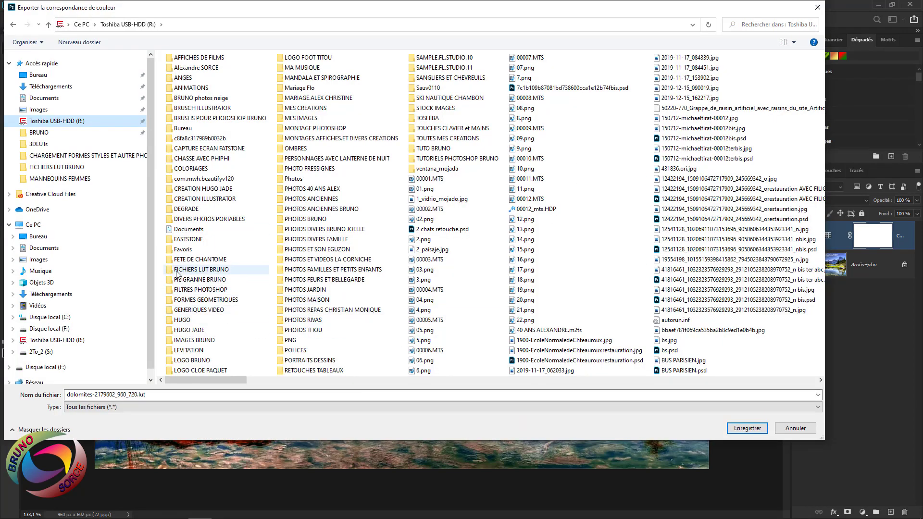
Step: Save the exported lookup table as dolomites-2179602_960_720.lut in the existing FICHIERS LUT folder on the Toshiba USB-HDD drive
double_click(213, 270)
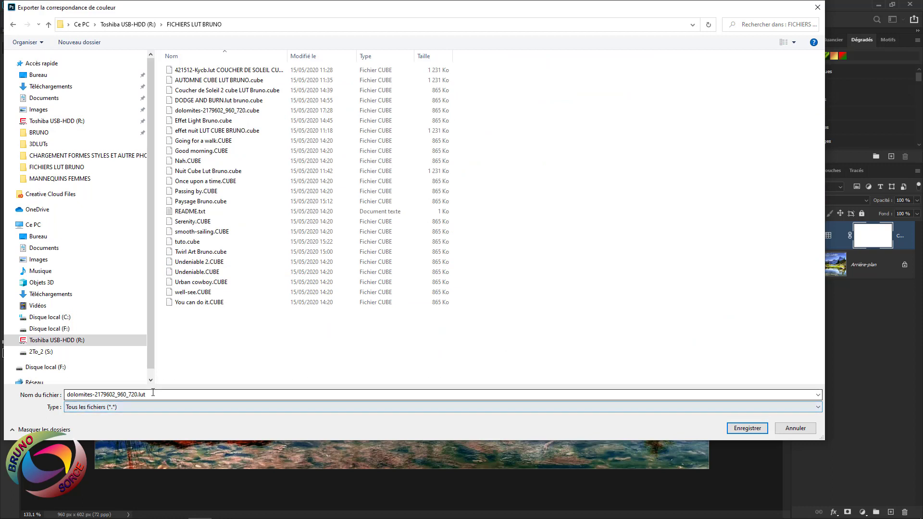
click(69, 395)
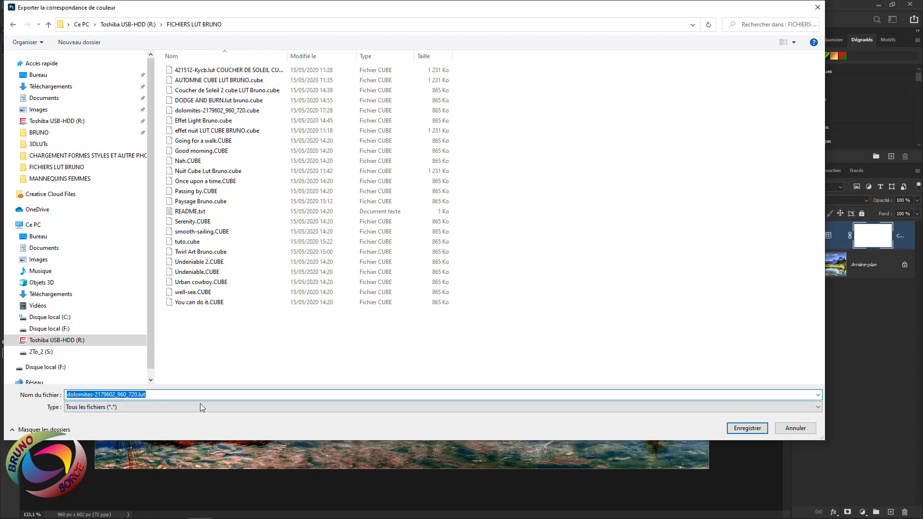
click(747, 431)
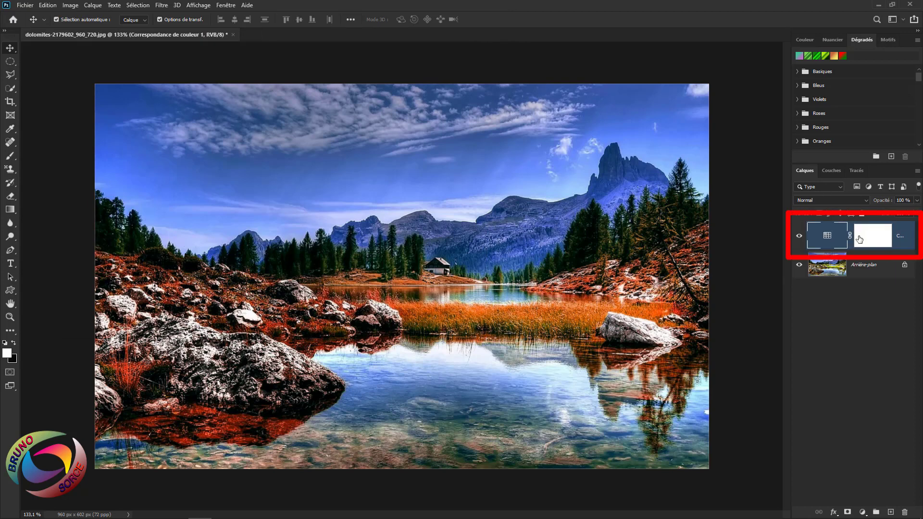
Step: Replace the Color Lookup layer on the dolomites photo with a new one that loads dolomites-2179602_960_720.cube from the FICHIERS LUT folder
key(Delete)
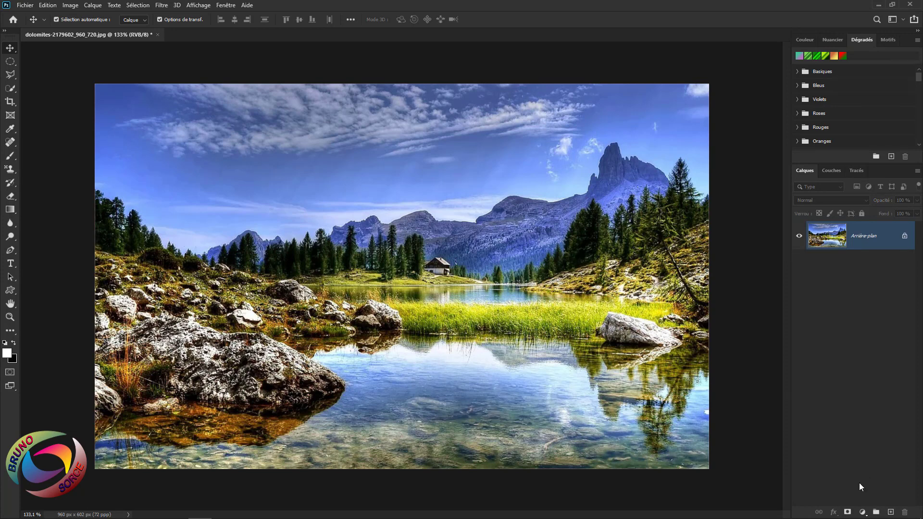
click(863, 512)
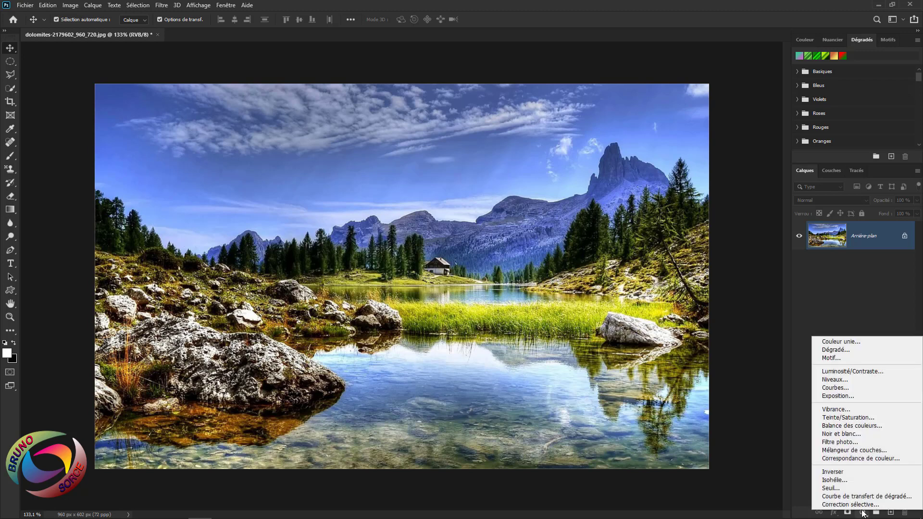
click(847, 460)
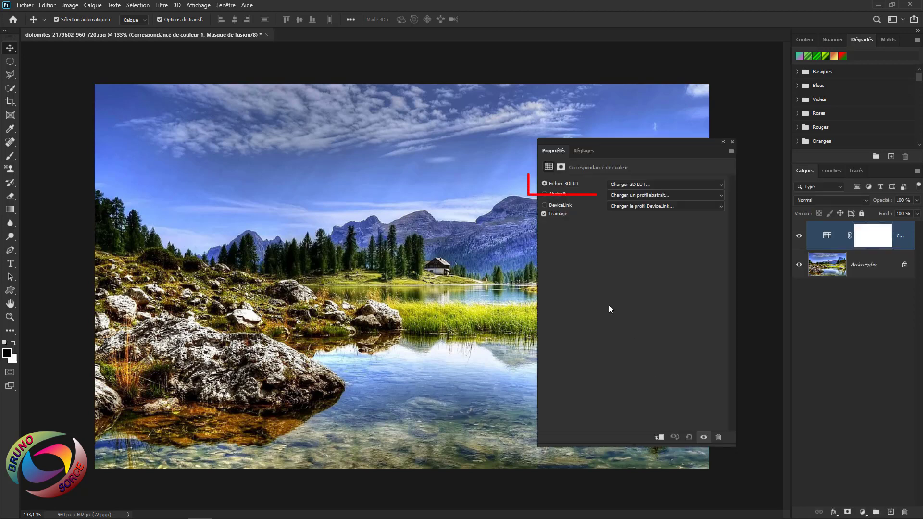
click(561, 183)
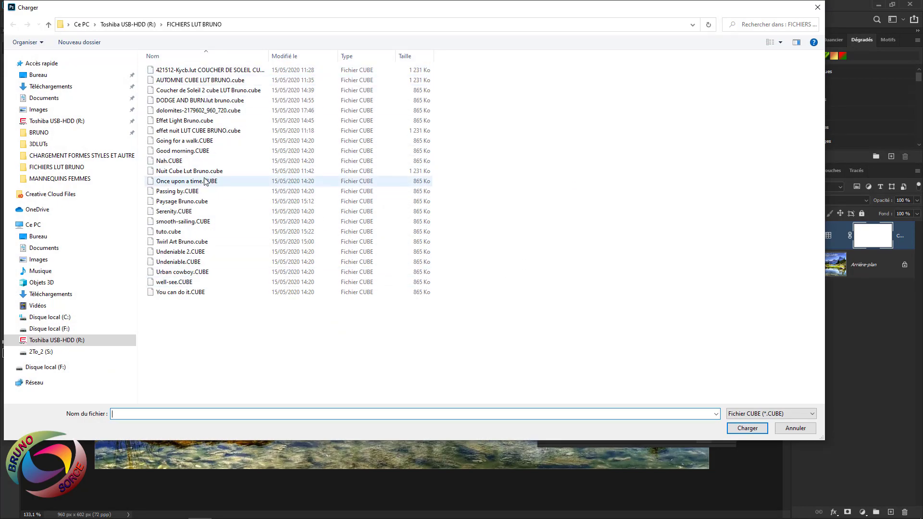
double_click(176, 113)
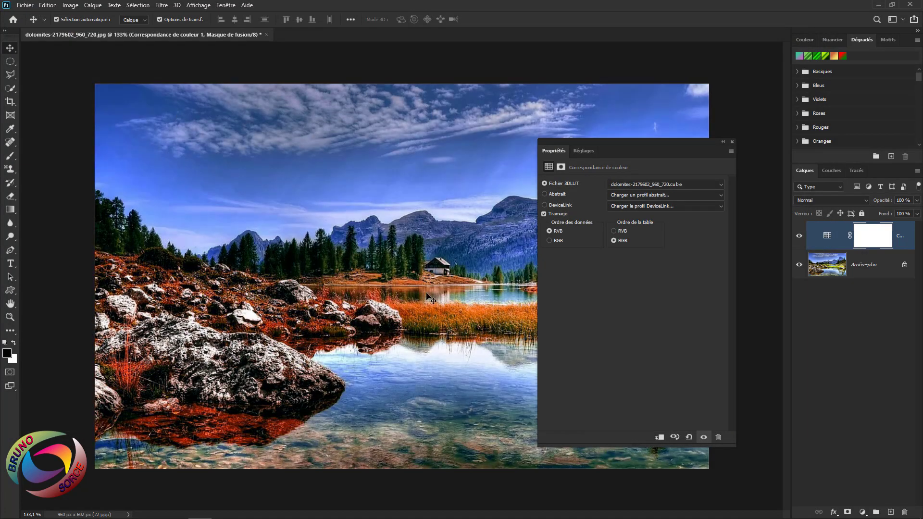
Step: Choose dolomites-2179602_960_720.cube among the installed 3D LUTs for the adjustment and close its properties
click(702, 184)
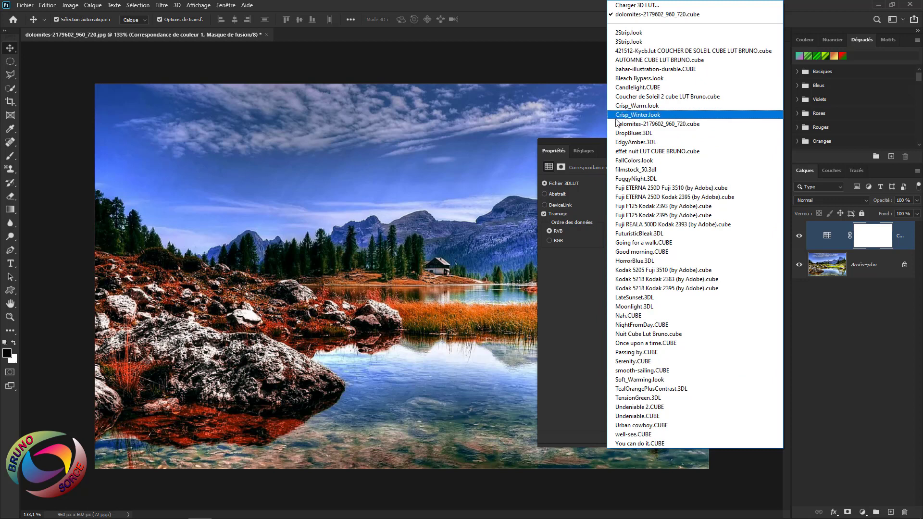
click(726, 123)
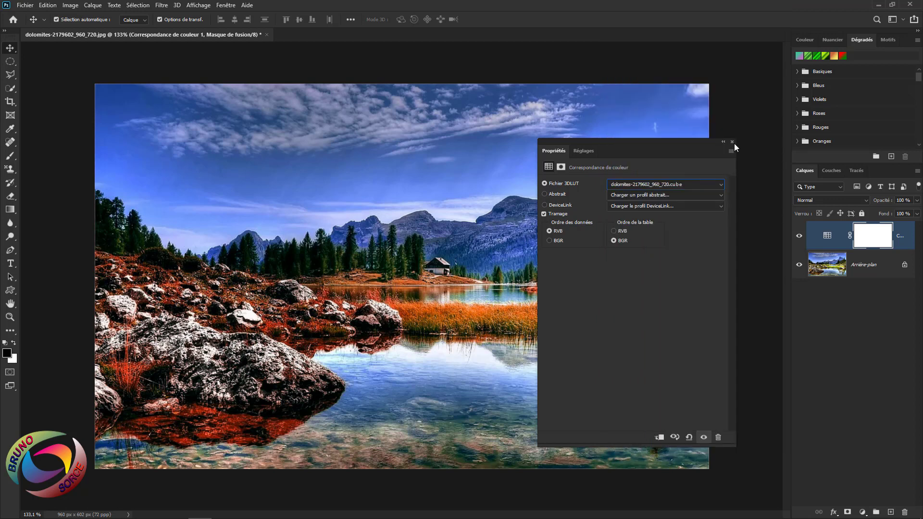
click(732, 142)
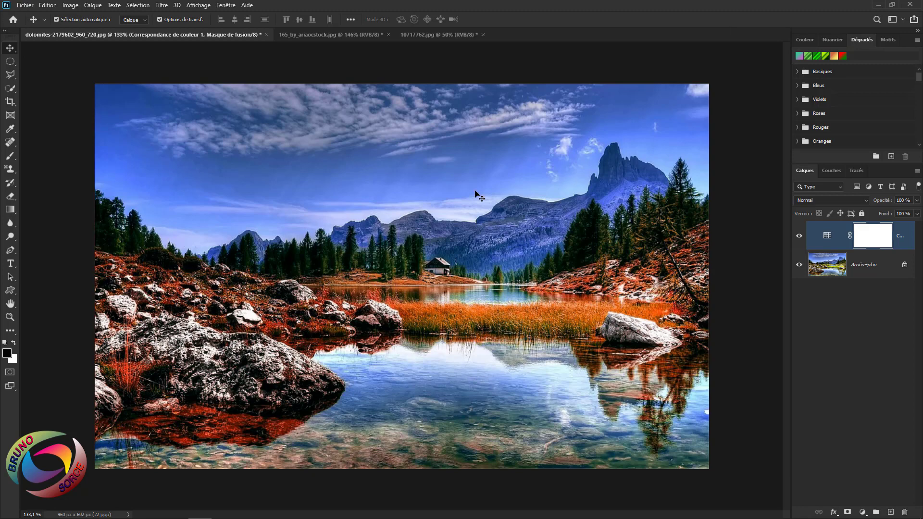
Step: Add a Color Lookup adjustment to 165_by_ariaocstock.jpg, load dolomites-2179602_960_720.cube into it, and close its properties
click(347, 35)
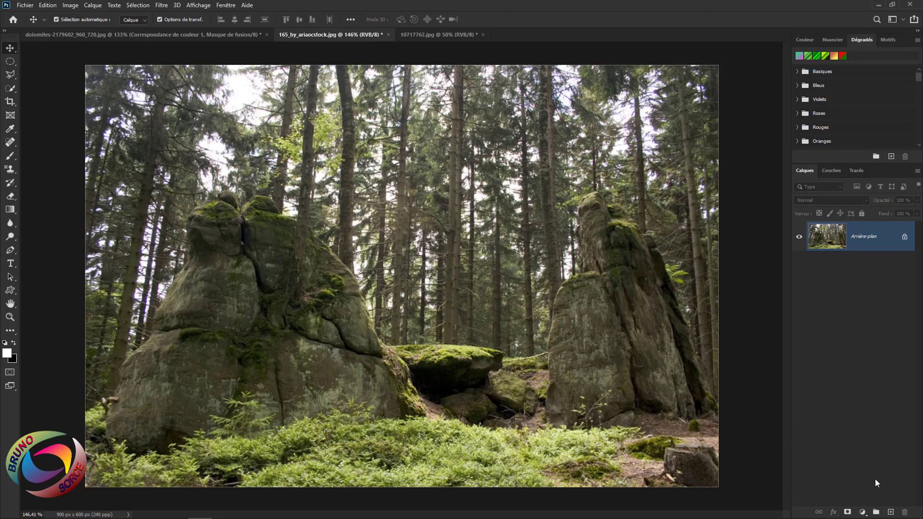
click(861, 509)
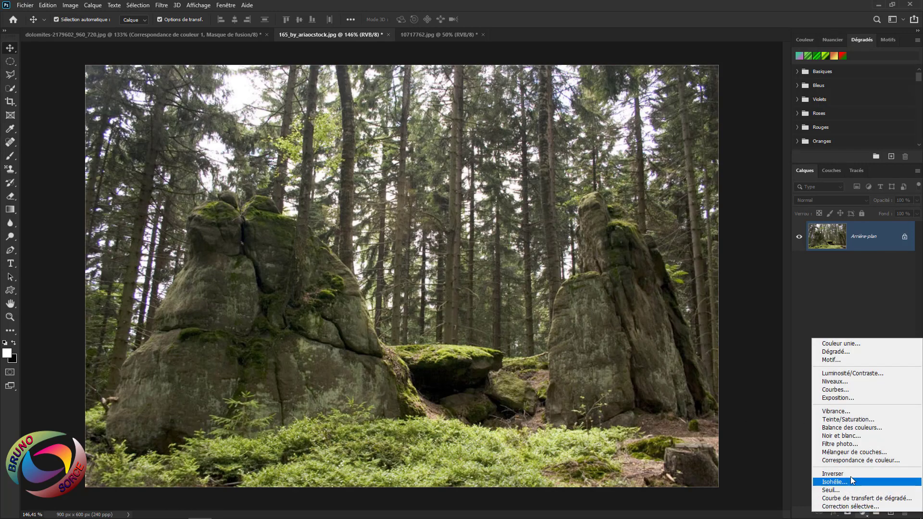
click(844, 462)
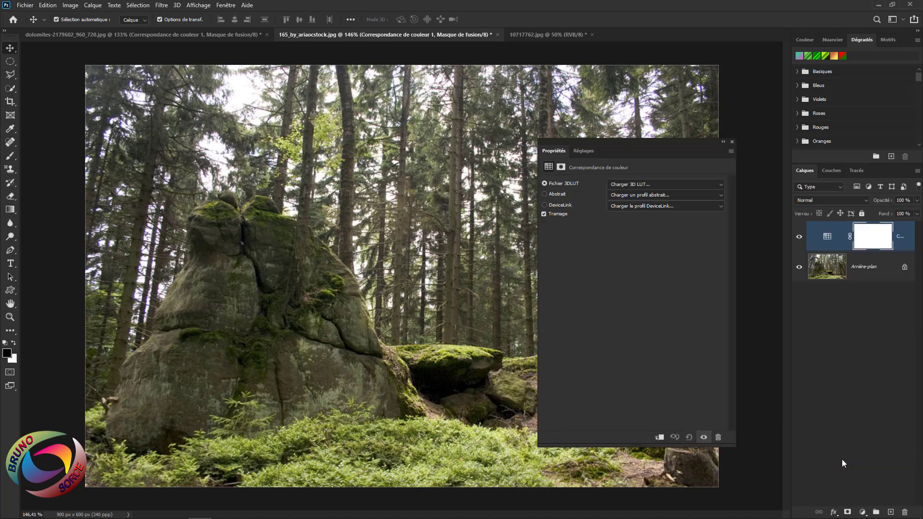
click(560, 183)
click(240, 110)
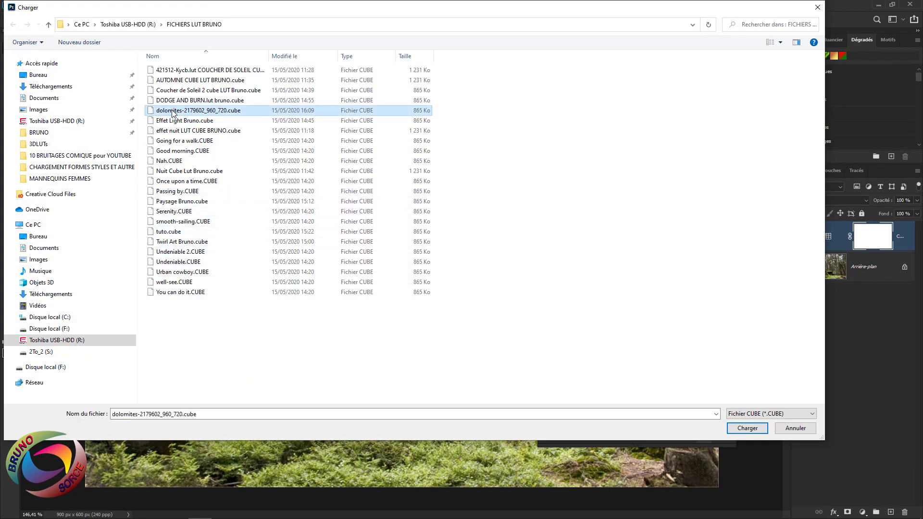
click(748, 428)
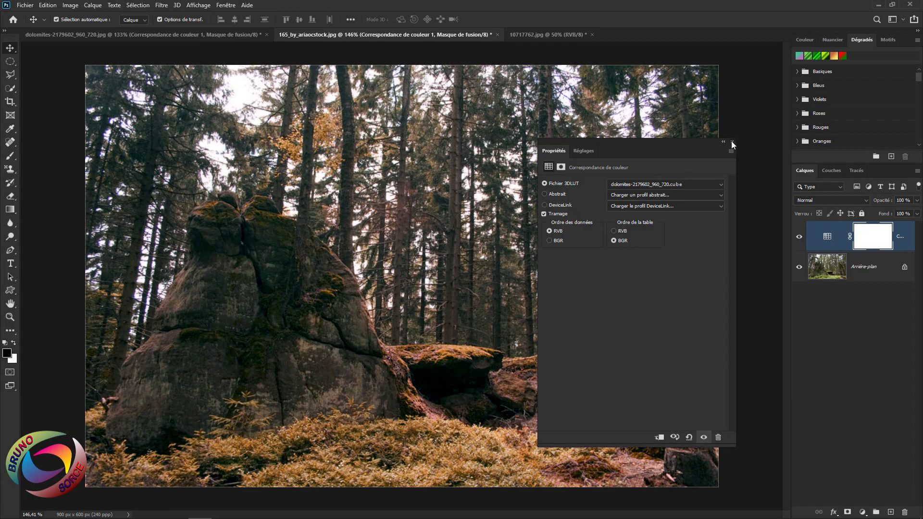
click(732, 141)
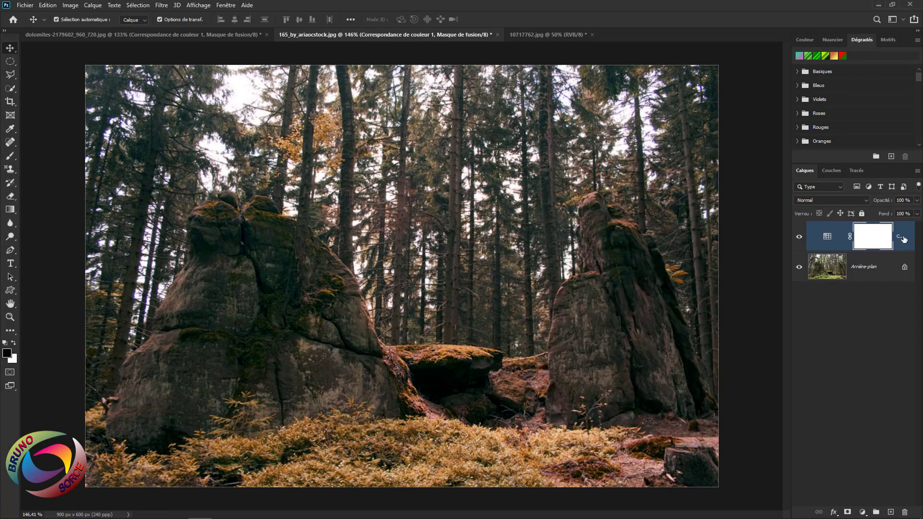
Step: Compare the forest photo with and without the Color Lookup layer, and review its list of available 3D LUTs
click(799, 239)
click(799, 237)
double_click(827, 239)
click(655, 183)
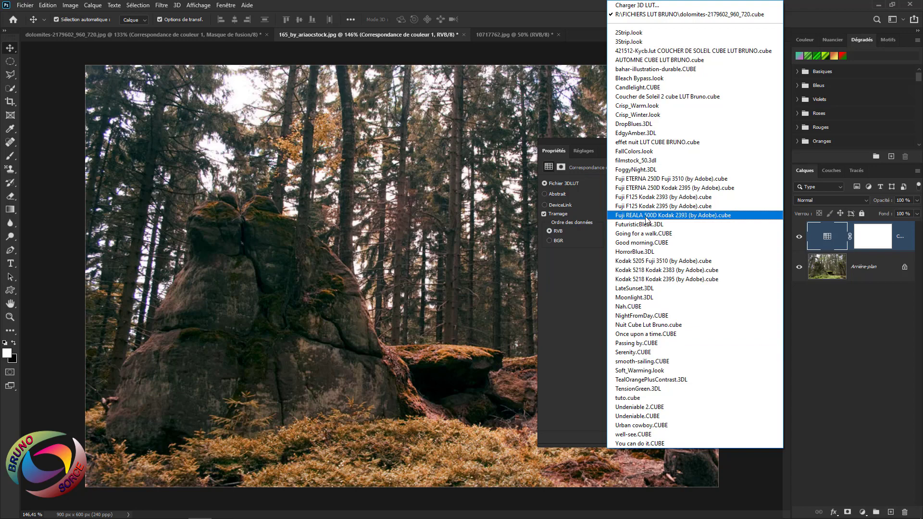
click(300, 321)
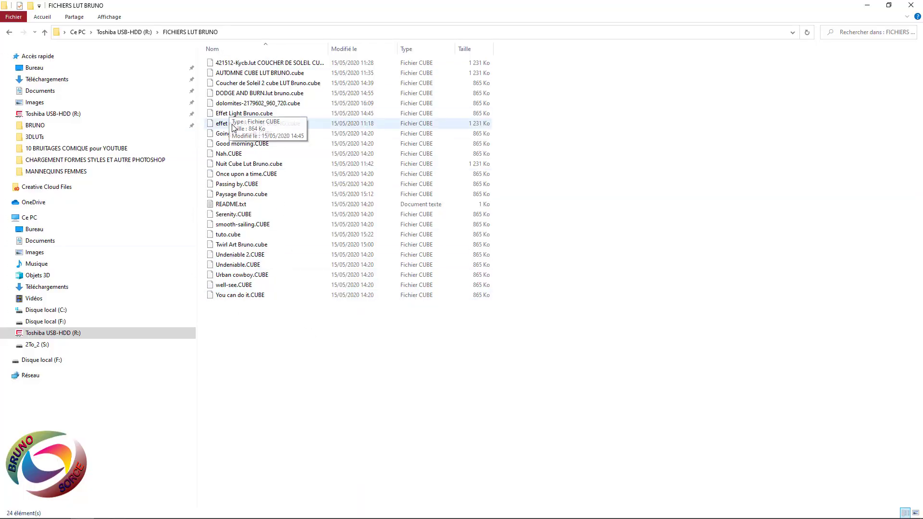
Step: In File Explorer, copy dolomites-2179602_960_720.cube from the FICHIERS LUT folder and open C:\Program Files\Adobe\Adobe Photoshop 2020\Presets\3DLUTs
right_click(230, 105)
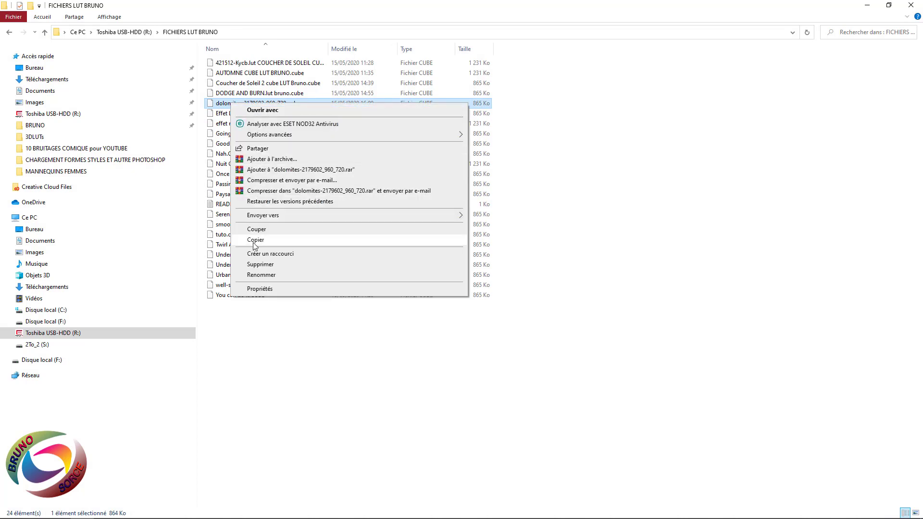
click(255, 241)
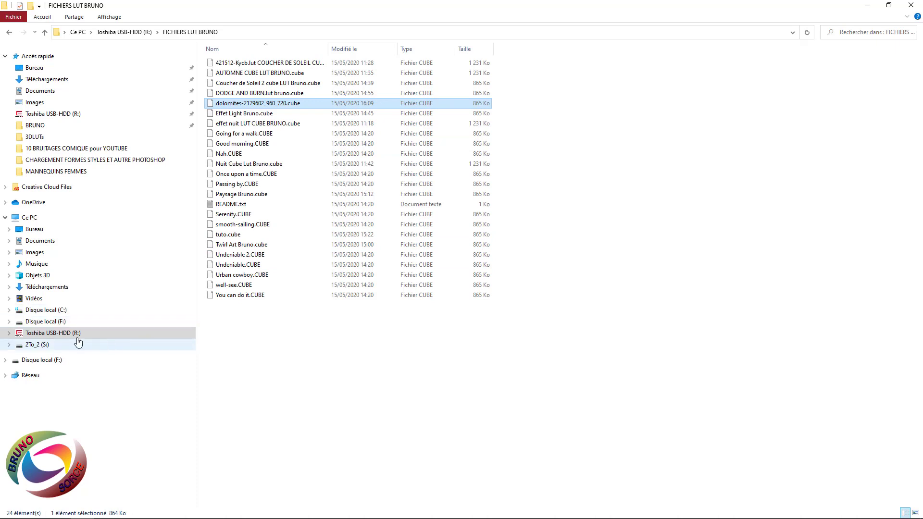
click(48, 311)
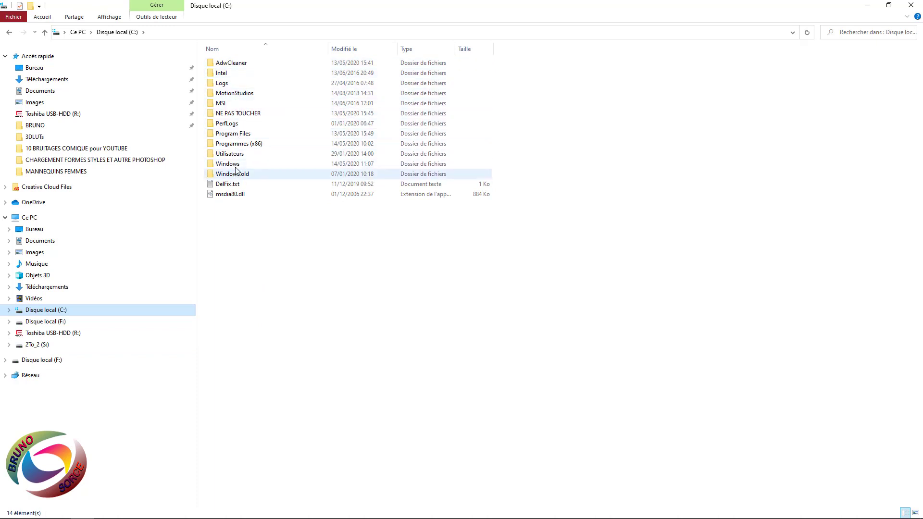
click(241, 137)
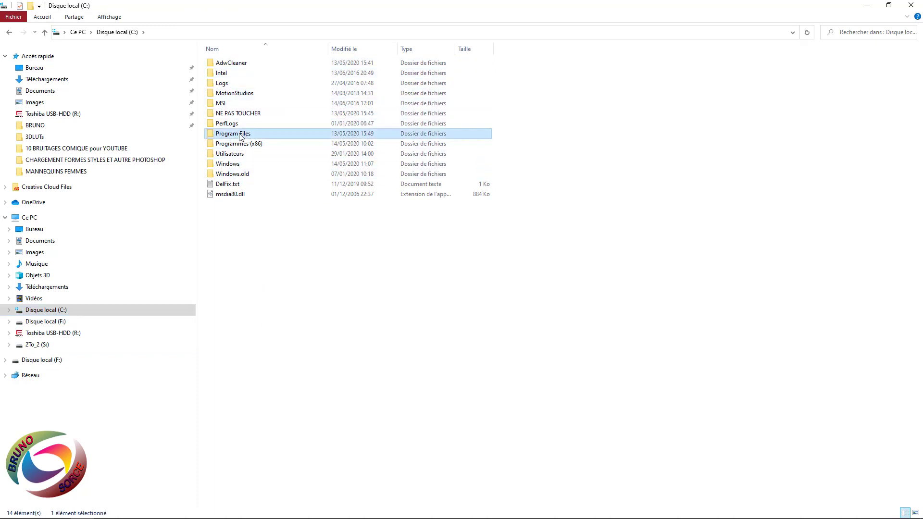
double_click(241, 137)
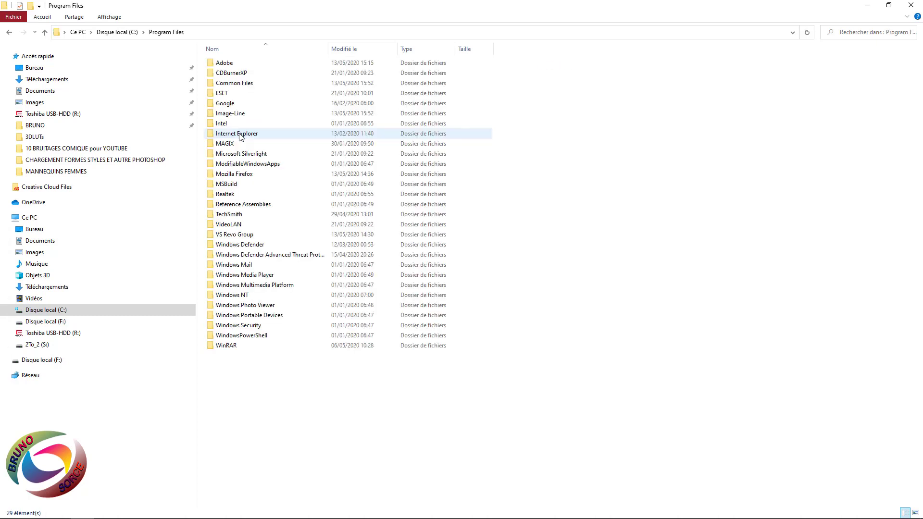
double_click(223, 64)
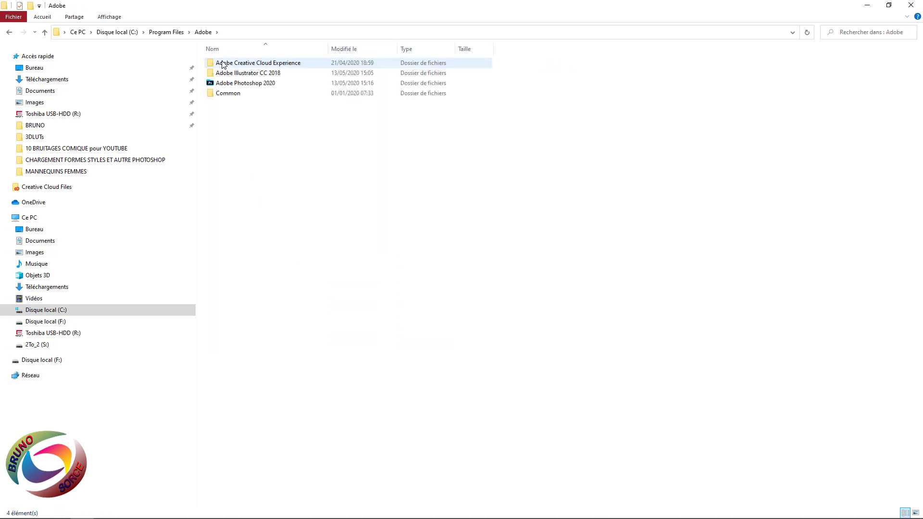
click(270, 88)
double_click(270, 88)
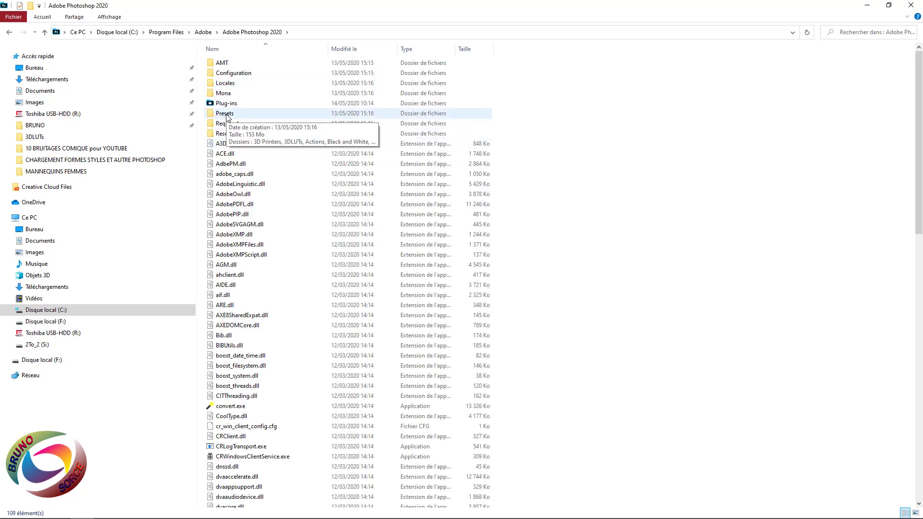
double_click(225, 115)
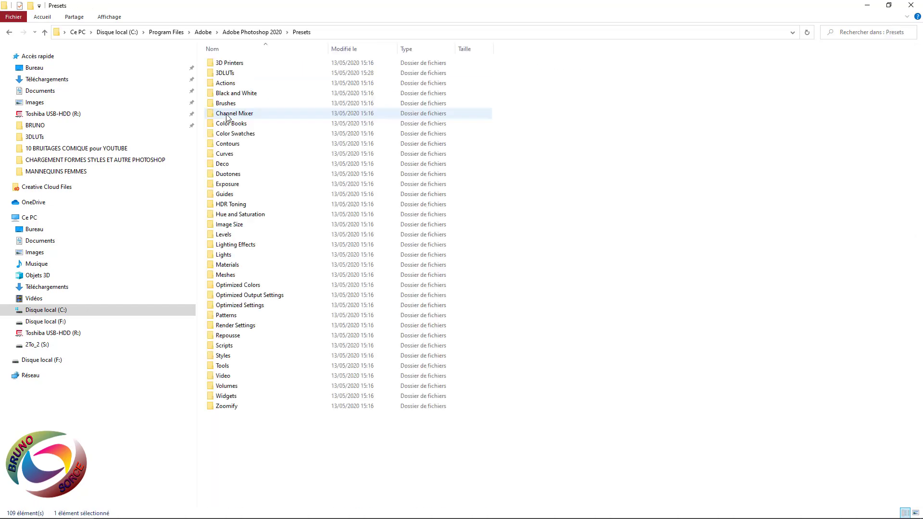
double_click(224, 74)
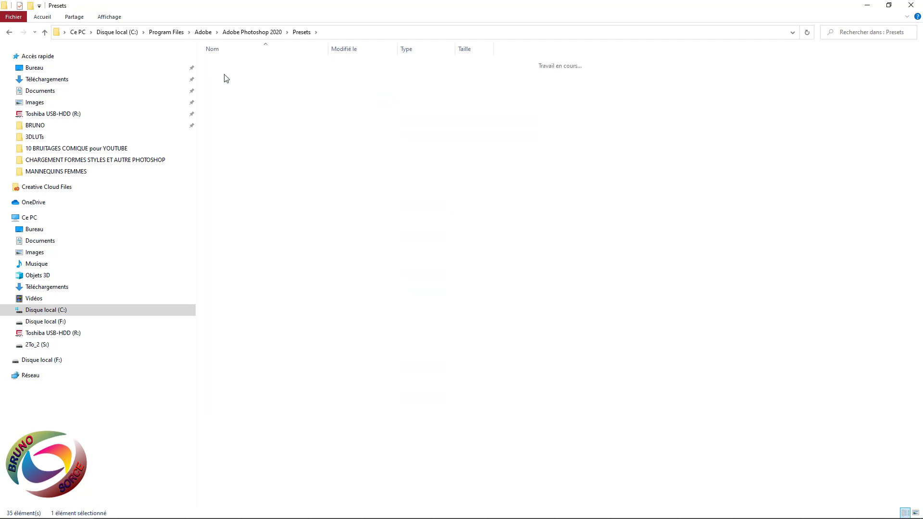
Step: Paste the copied CUBE file into the 3DLUTs folder with administrator rights, and close the folder window
right_click(577, 196)
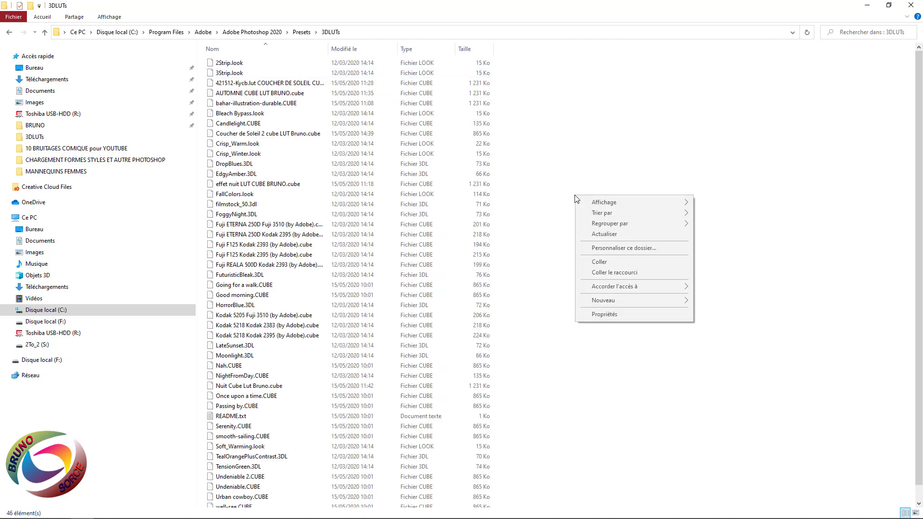
click(599, 267)
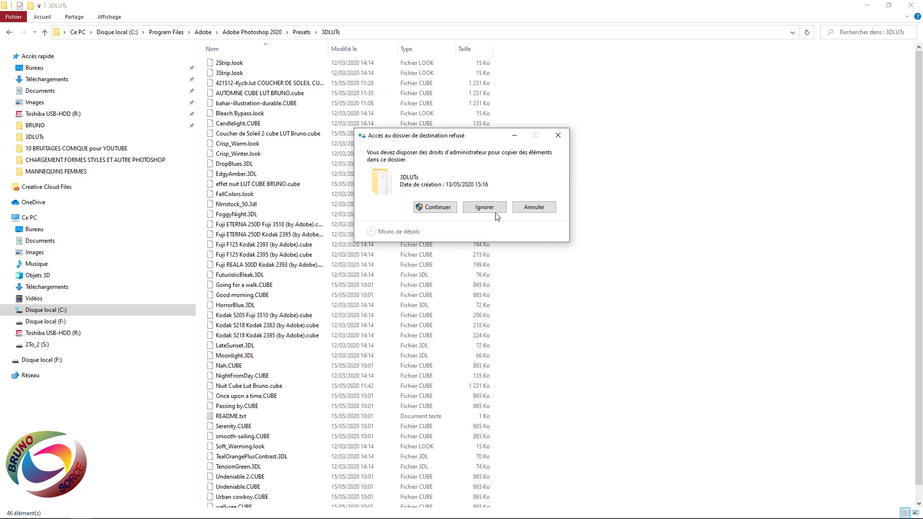
click(438, 210)
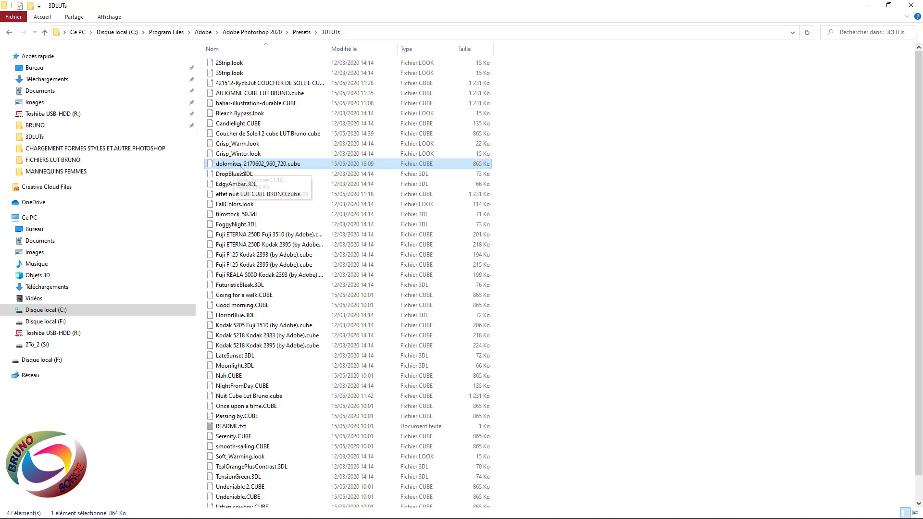
click(910, 6)
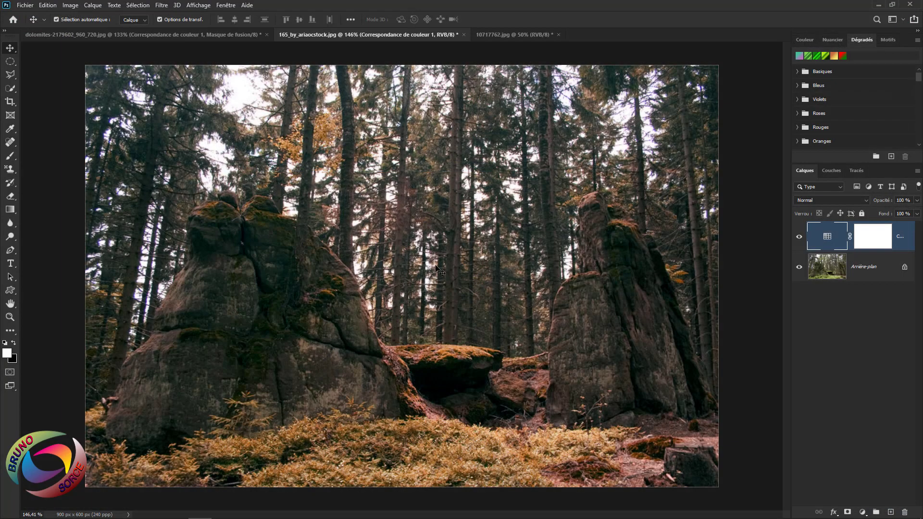
Step: In Photoshop, add a second Color Lookup adjustment to the forest photo and check its 3D LUT list for the dolomites file
click(863, 512)
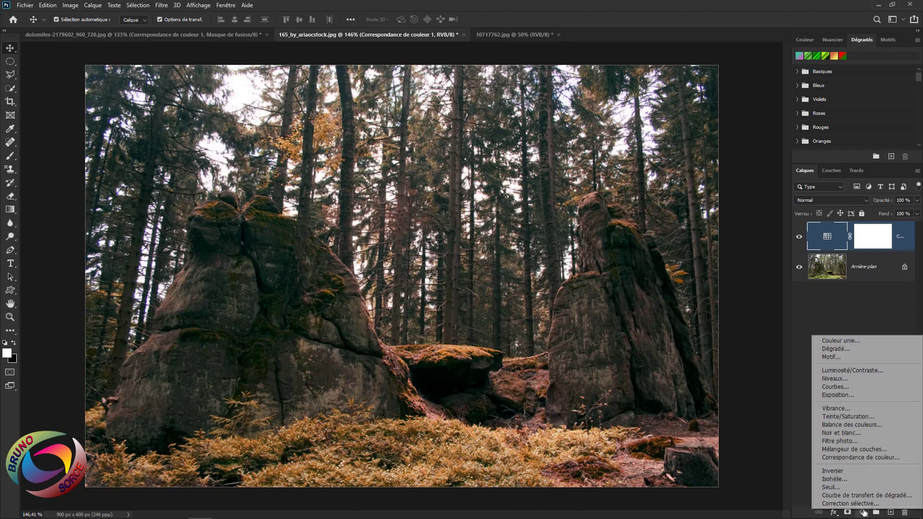
click(842, 457)
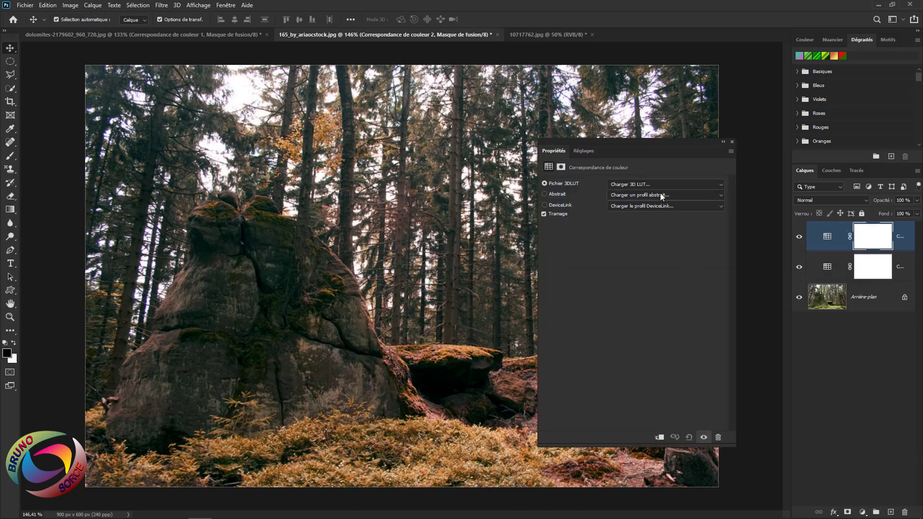
click(656, 184)
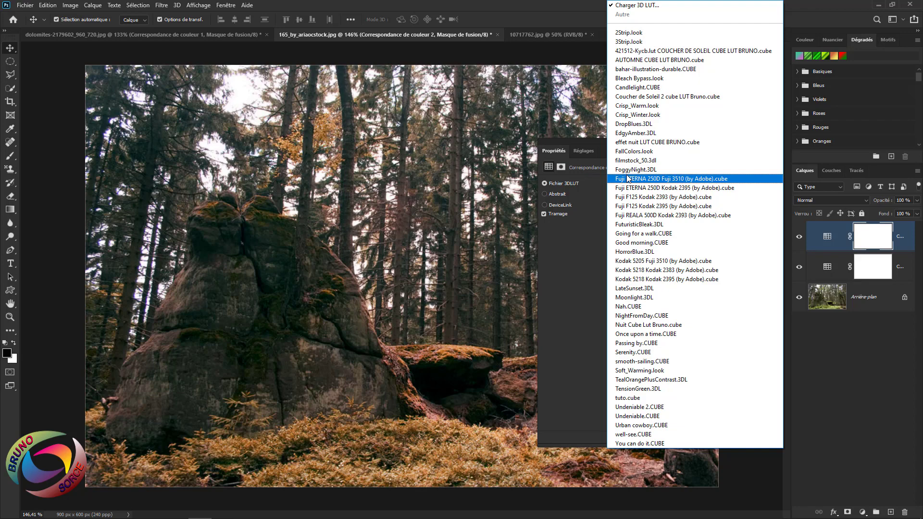
click(809, 5)
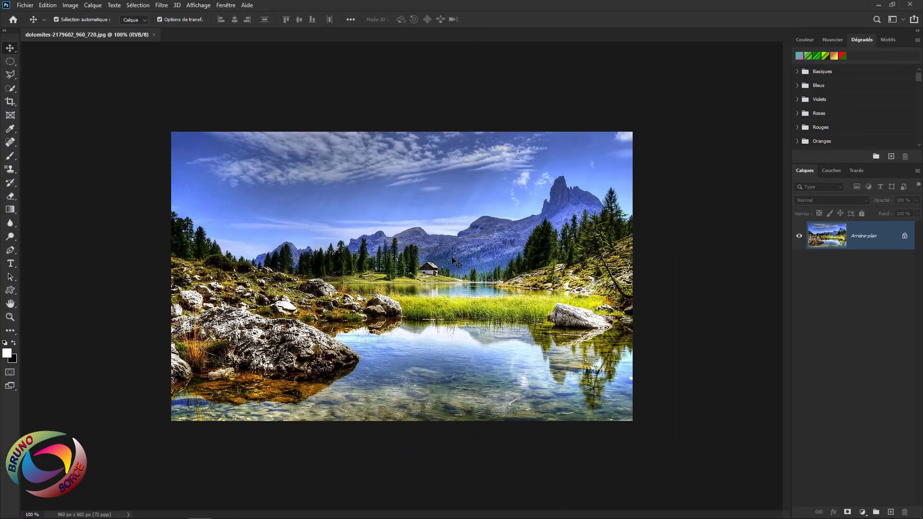
Step: Add a Color Lookup adjustment to the dolomites photo using the dolomites-2179602_960_720.cube 3D LUT, and close its properties
scroll(452, 257, up, 3)
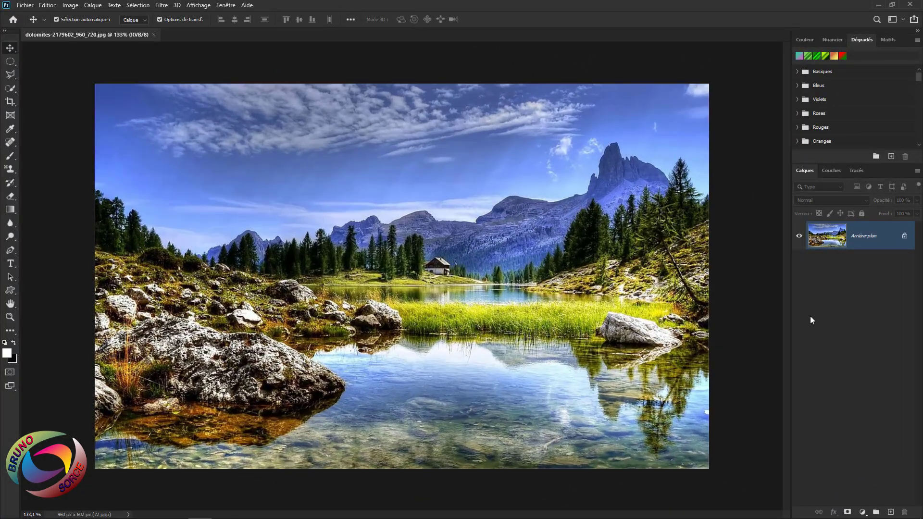
click(863, 513)
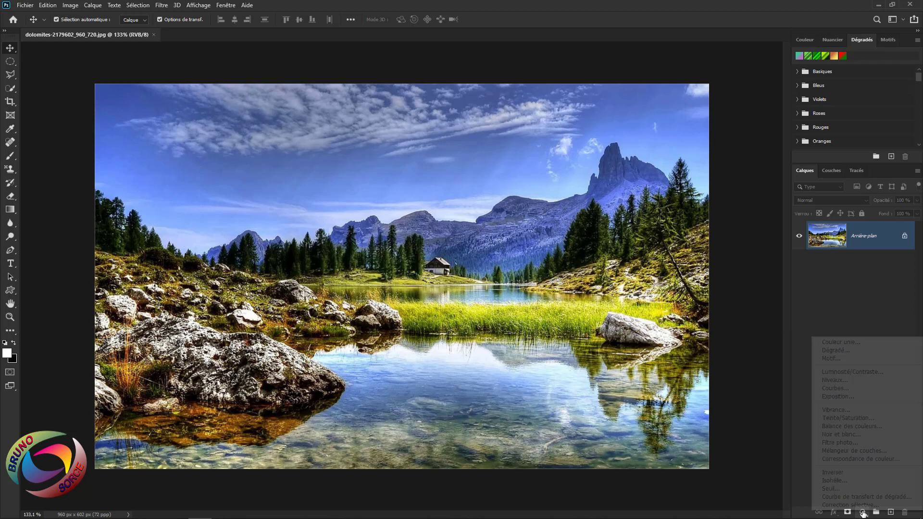
click(847, 458)
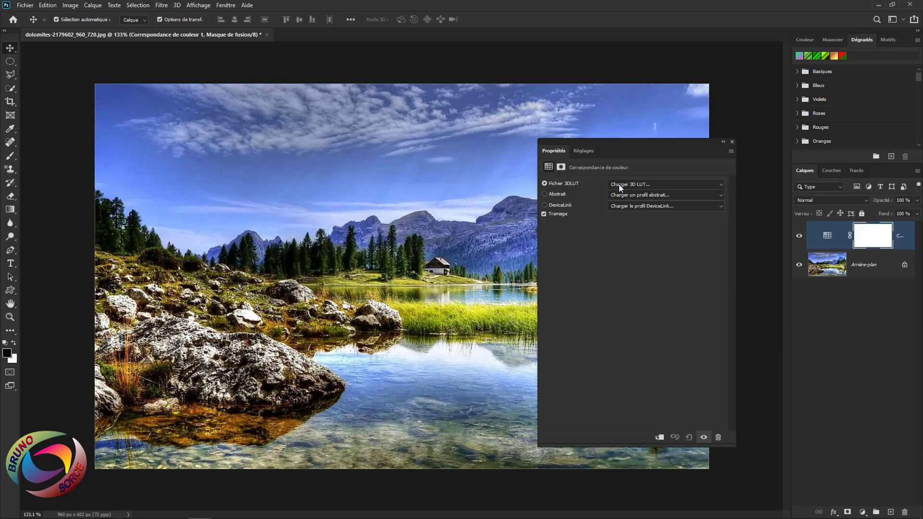
click(634, 185)
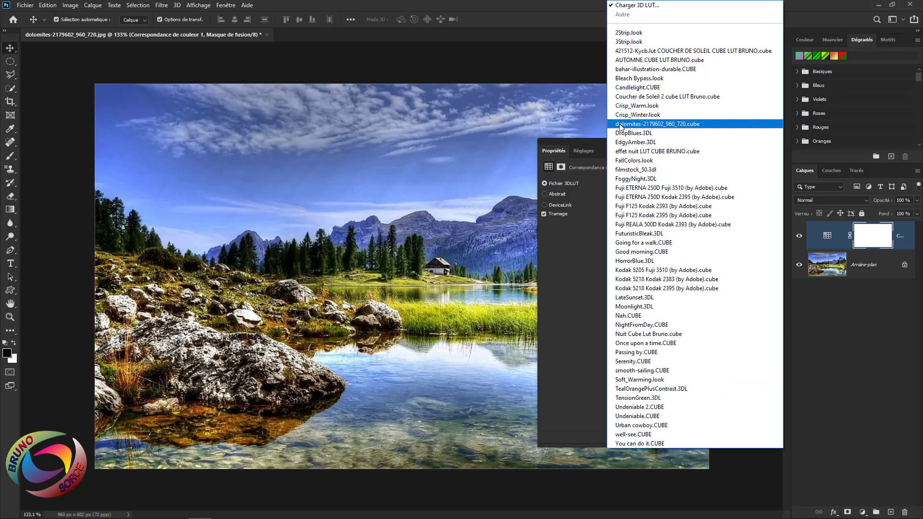
click(651, 126)
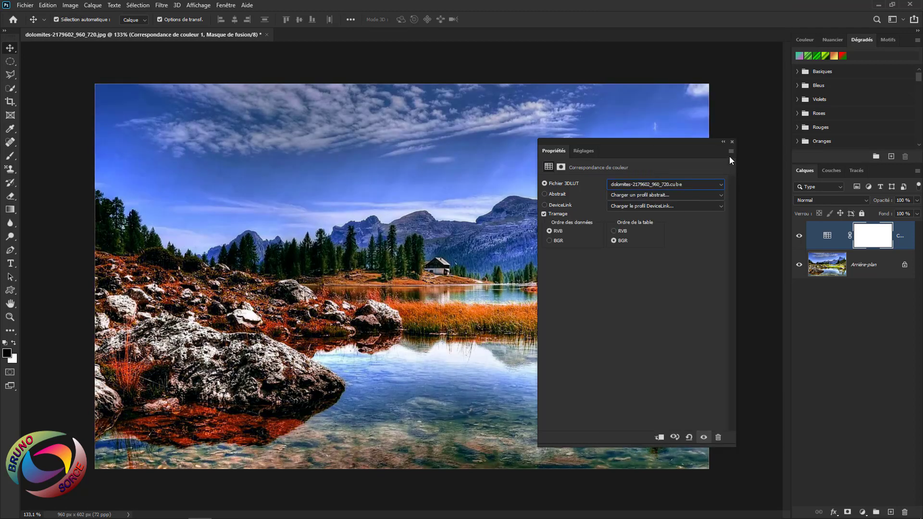
click(733, 142)
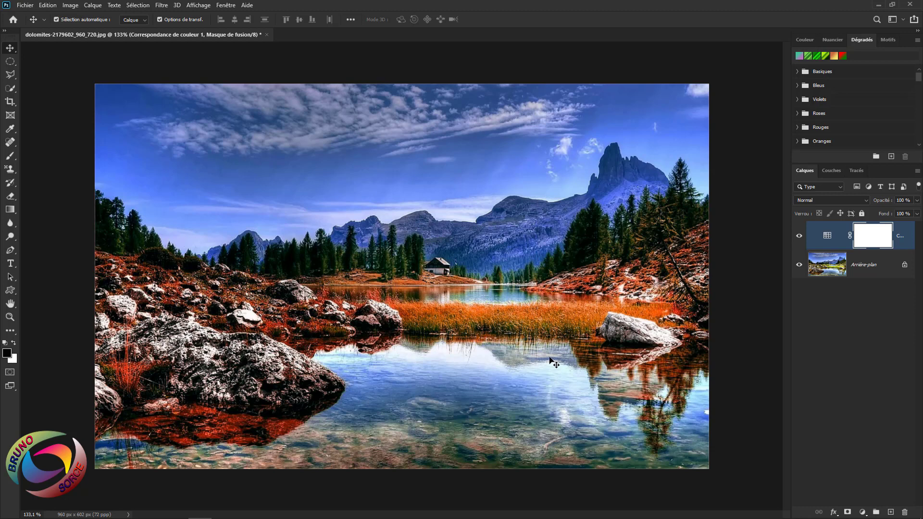
Step: Reopen the Color Lookup layer's properties and review its list of available 3D LUTs
double_click(827, 236)
click(669, 188)
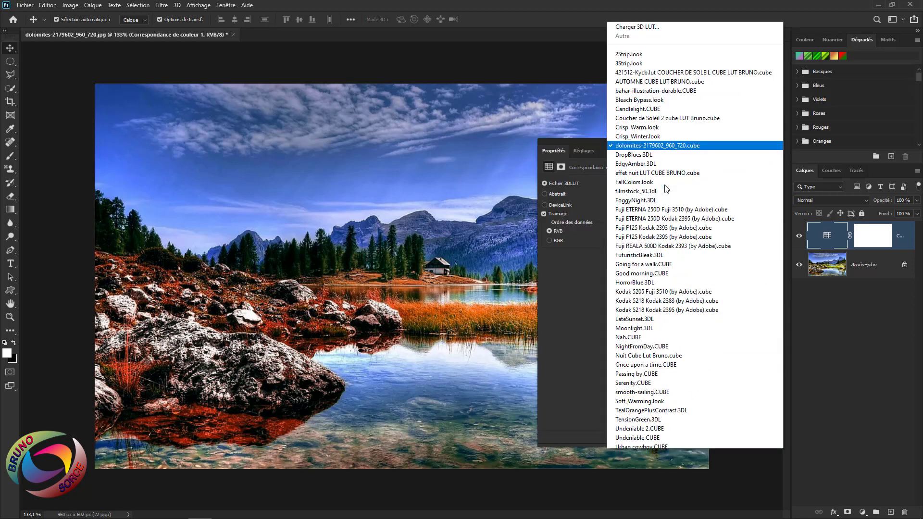
scroll(667, 189, down, 1)
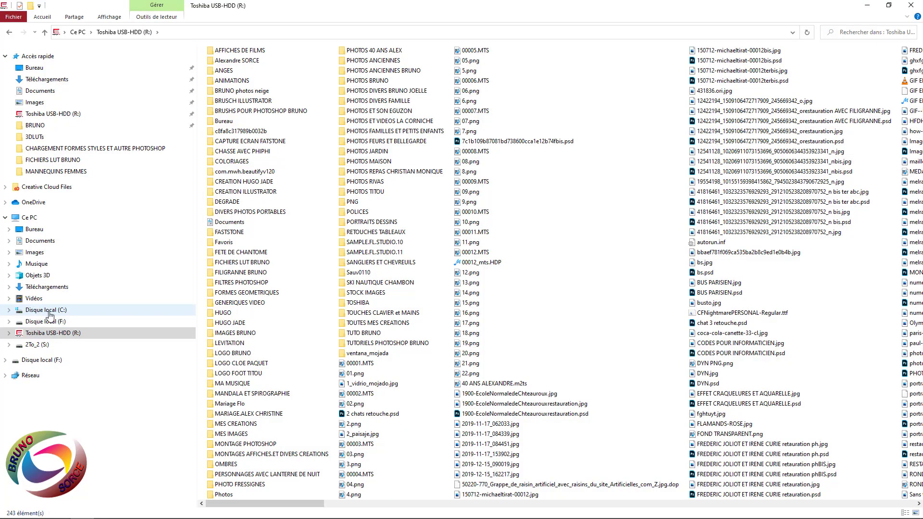
Step: In File Explorer, open C:\Program Files\Adobe\Adobe Photoshop 2020\Presets\3DLUTs and delete dolomites-2179602_960_720.cube
click(48, 312)
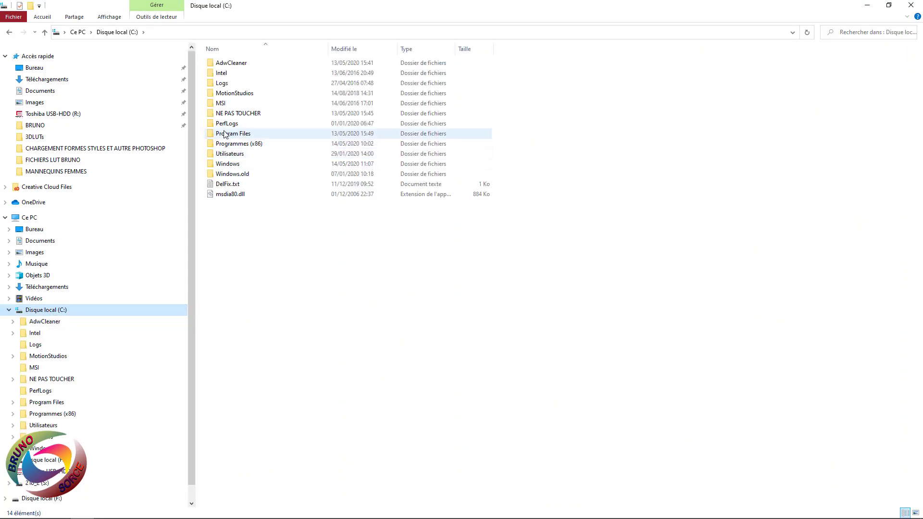
double_click(225, 134)
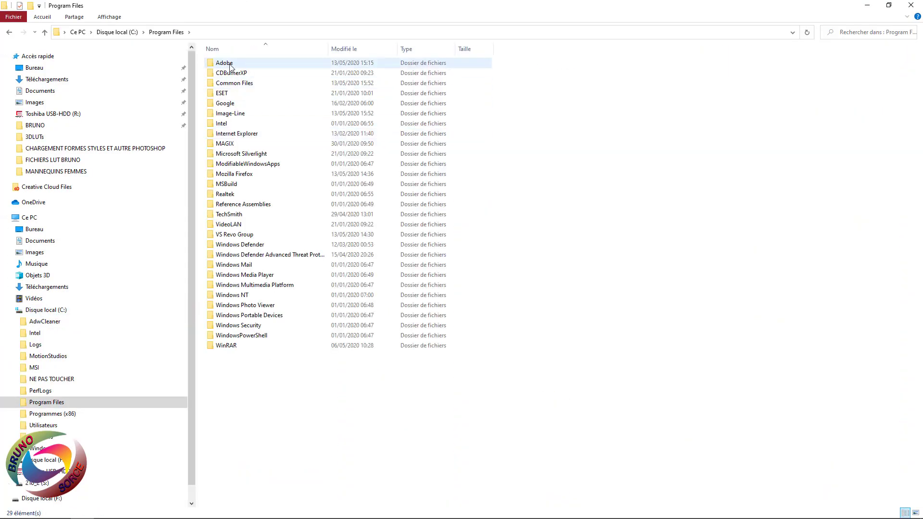
double_click(230, 65)
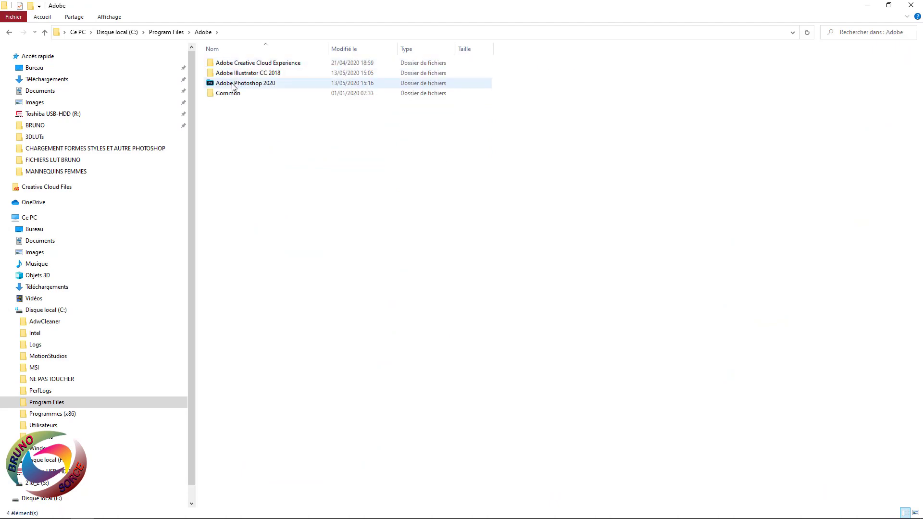
double_click(233, 85)
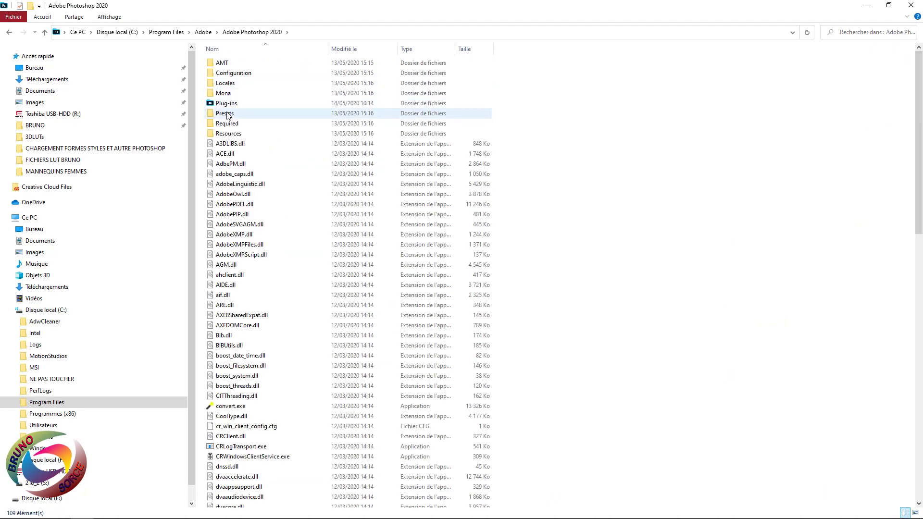
double_click(227, 114)
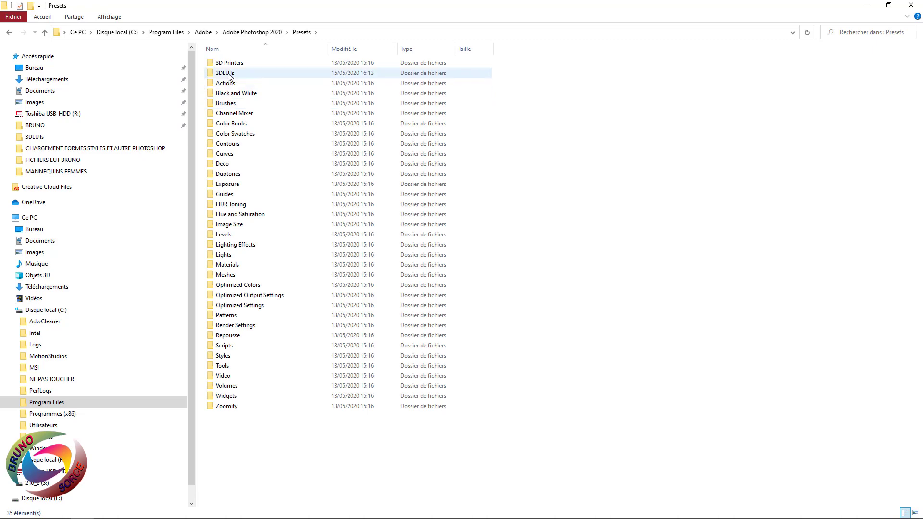
double_click(226, 73)
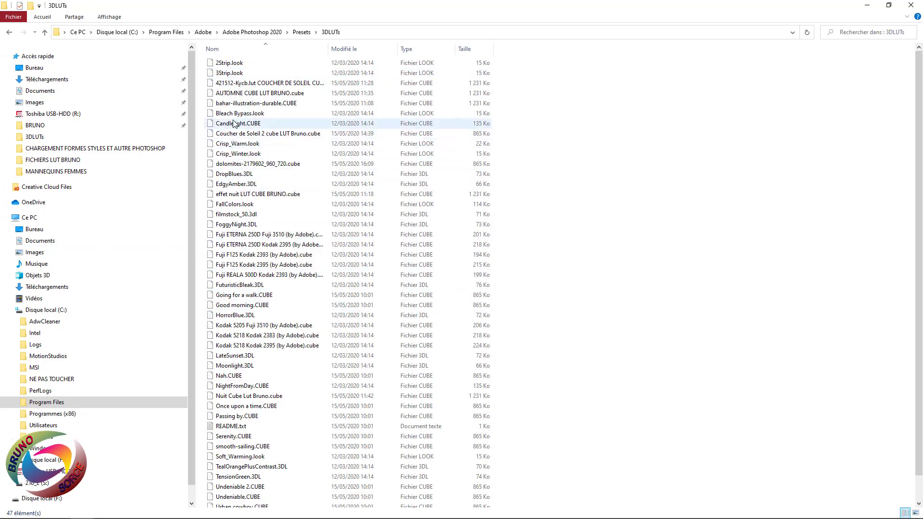
right_click(228, 165)
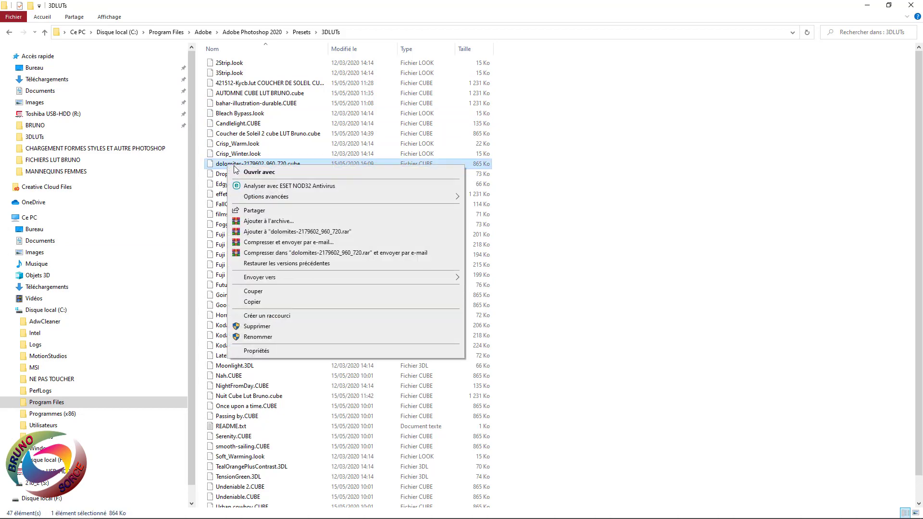
click(258, 327)
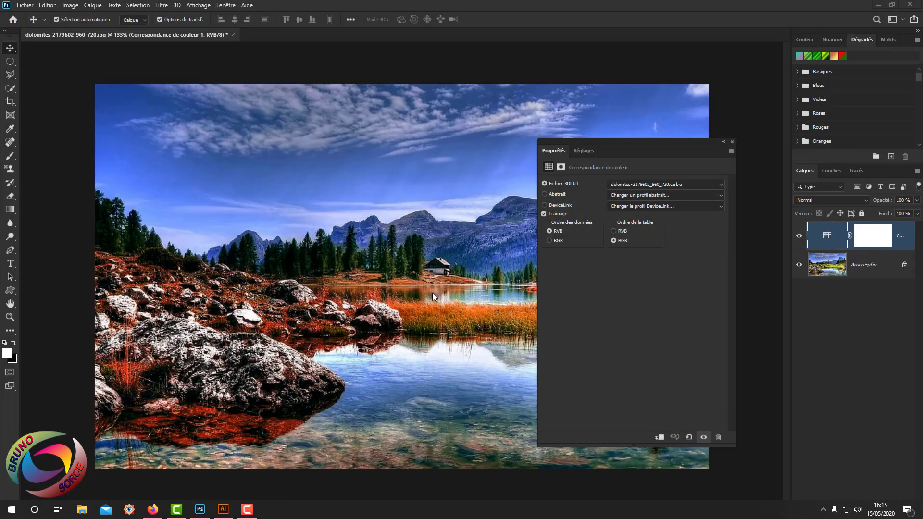
Step: In Photoshop, check the Color Lookup layer's 3D LUT list for the deleted dolomites file
click(715, 185)
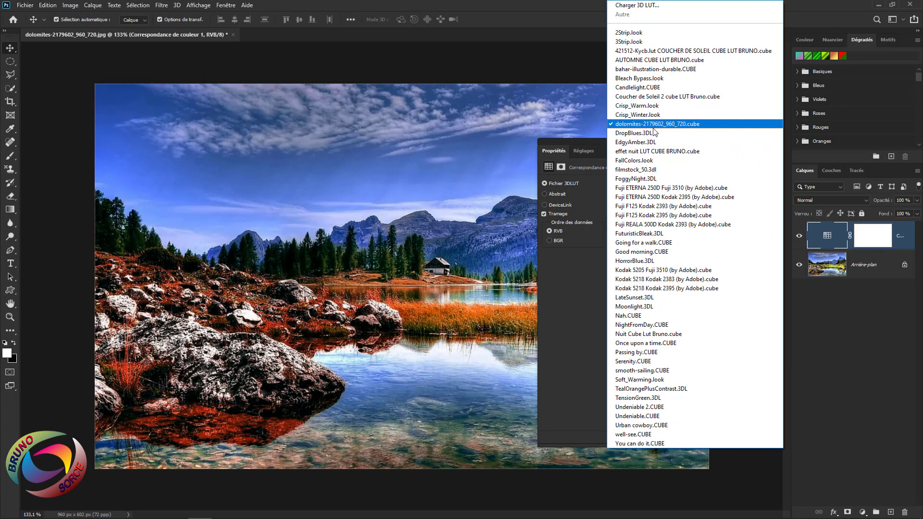
click(547, 45)
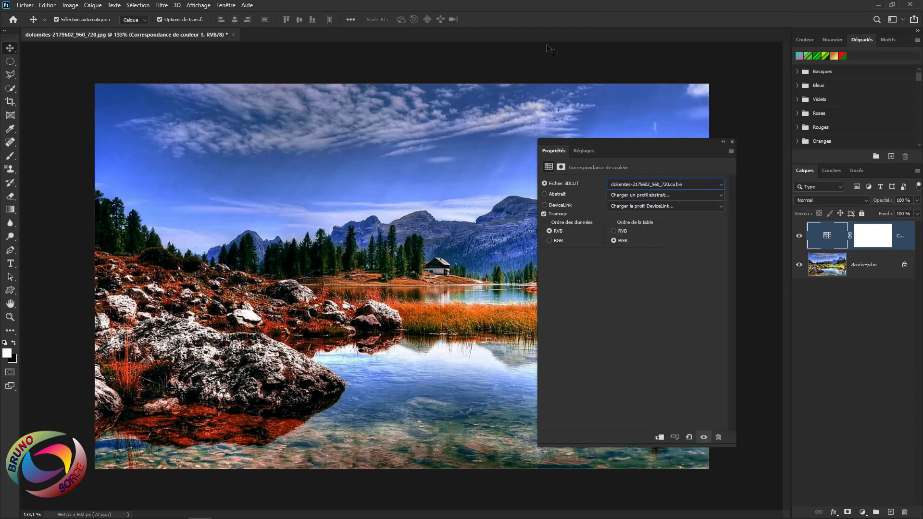